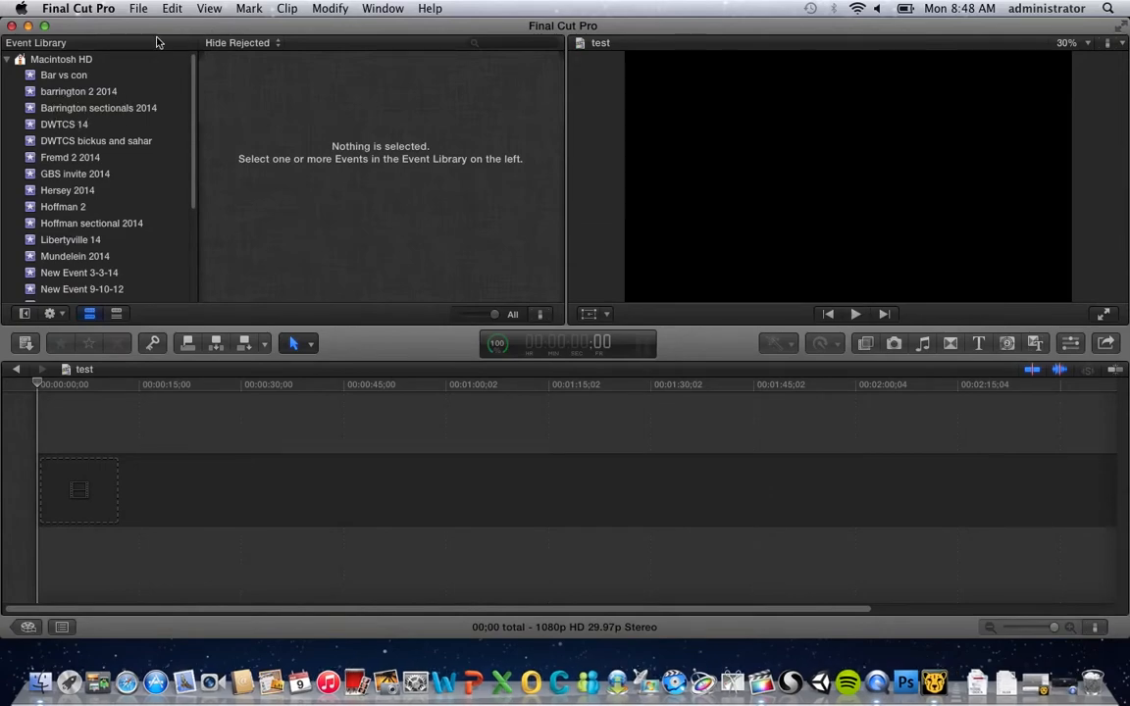
{"action": "left_click_drag", "start_coordinate": [222, 19], "coordinate": [250, 122]}
{"action": "left_click", "coordinate": [248, 56]}
{"action": "left_click", "coordinate": [208, 10]}
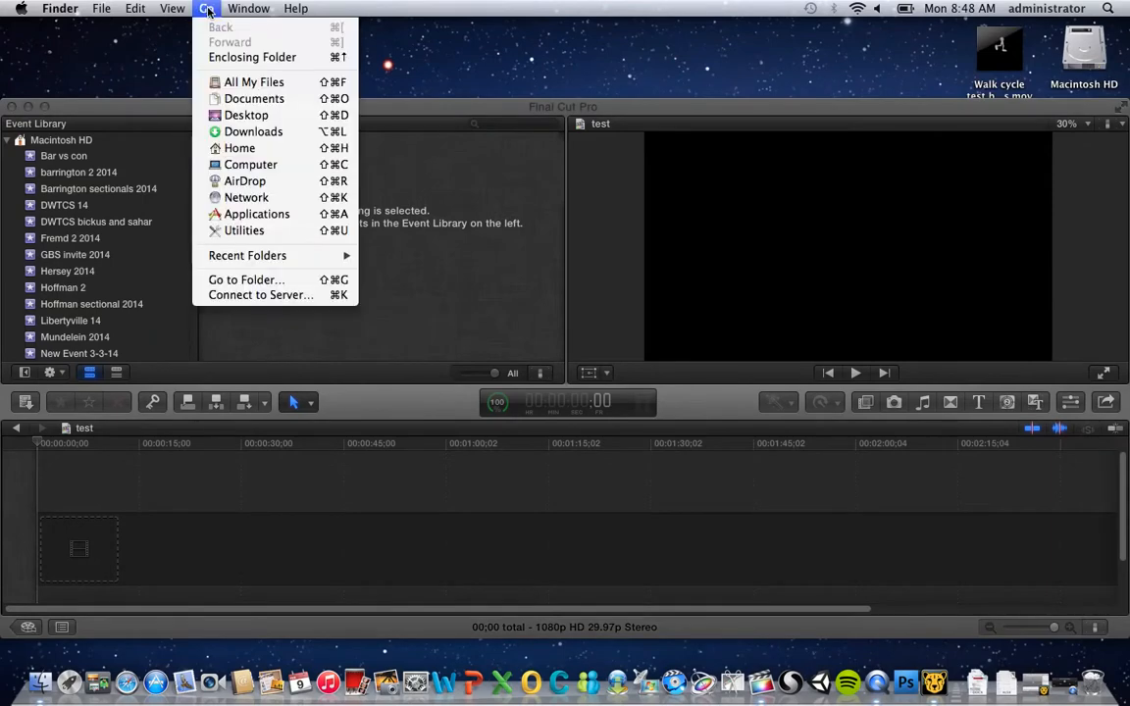
{"action": "mouse_move", "coordinate": [248, 8]}
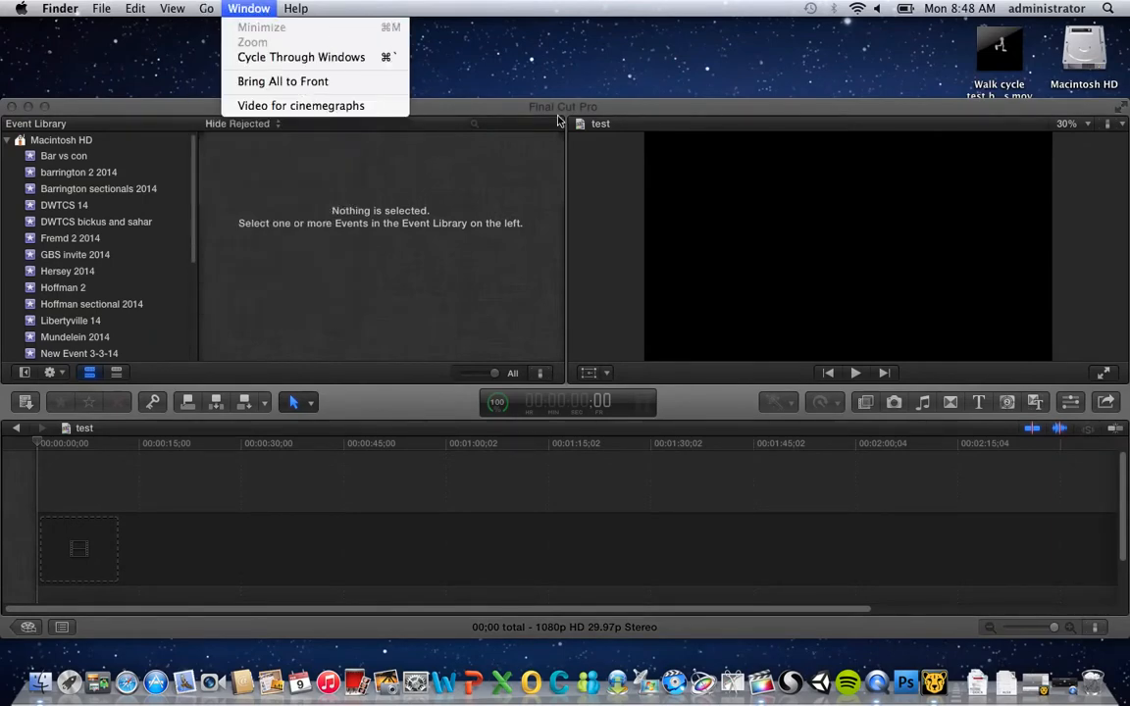
{"action": "left_click", "coordinate": [524, 115]}
{"action": "left_click_drag", "start_coordinate": [522, 114], "coordinate": [522, 39]}
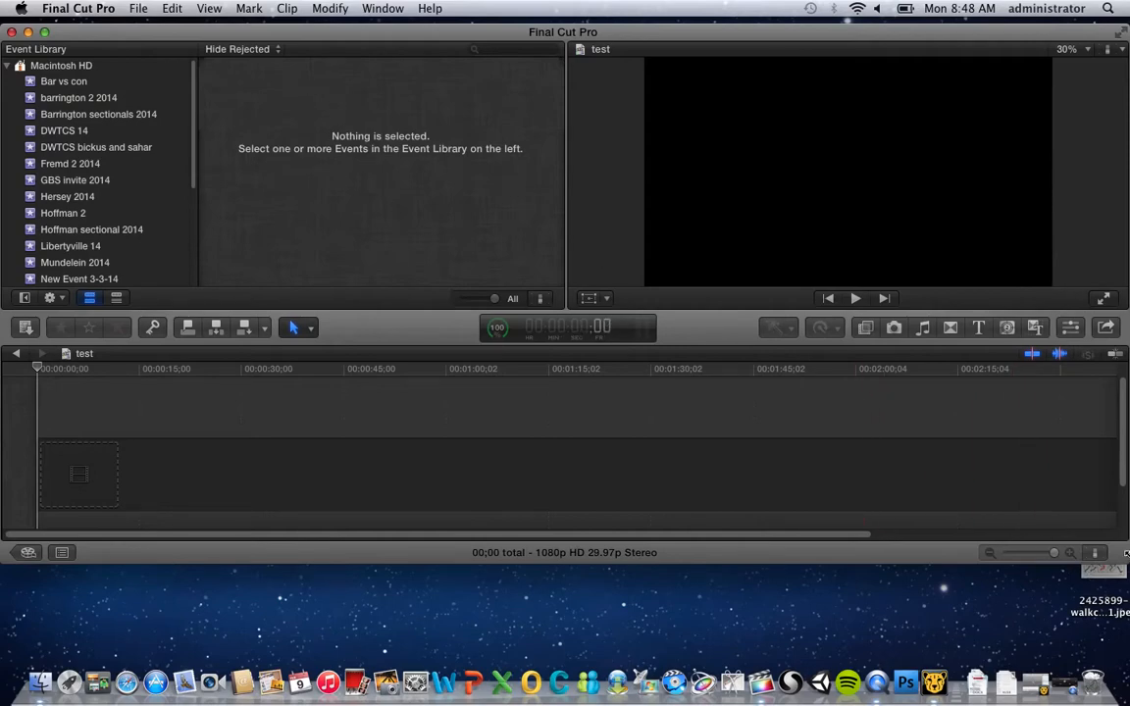
{"action": "left_click_drag", "start_coordinate": [1124, 557], "coordinate": [1123, 628]}
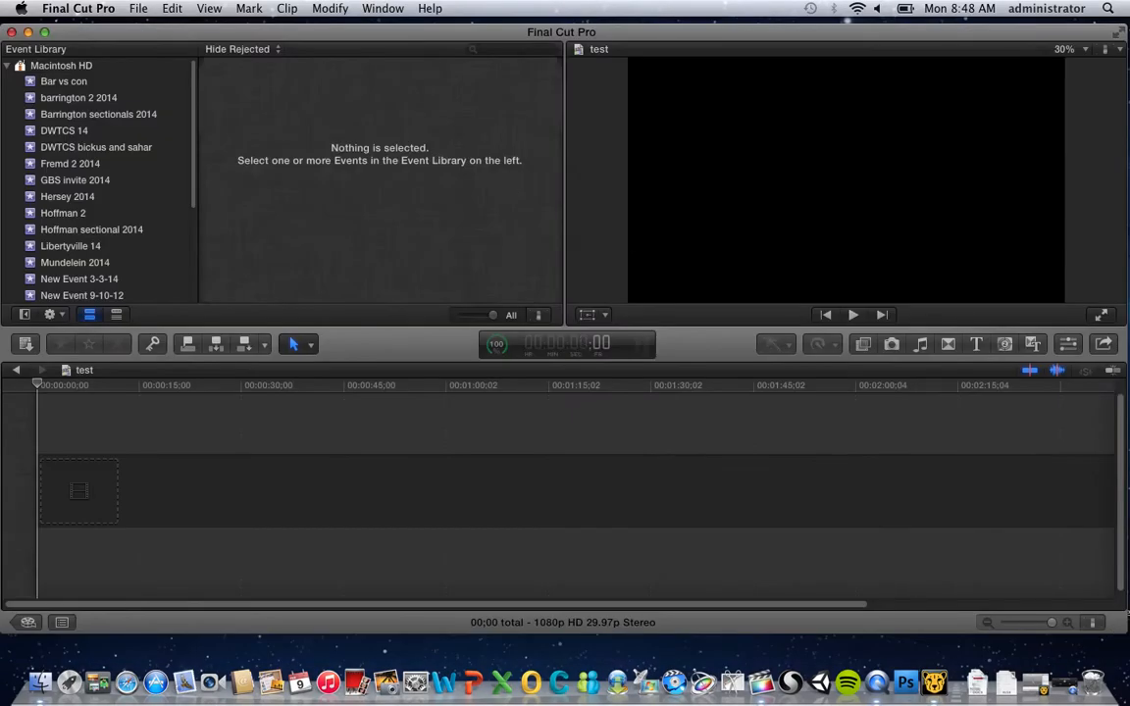
Open media import and select the Birdge Video Quicktime clip in the Desktop's Video for cinemagraphs folder
{"action": "left_click", "coordinate": [142, 8]}
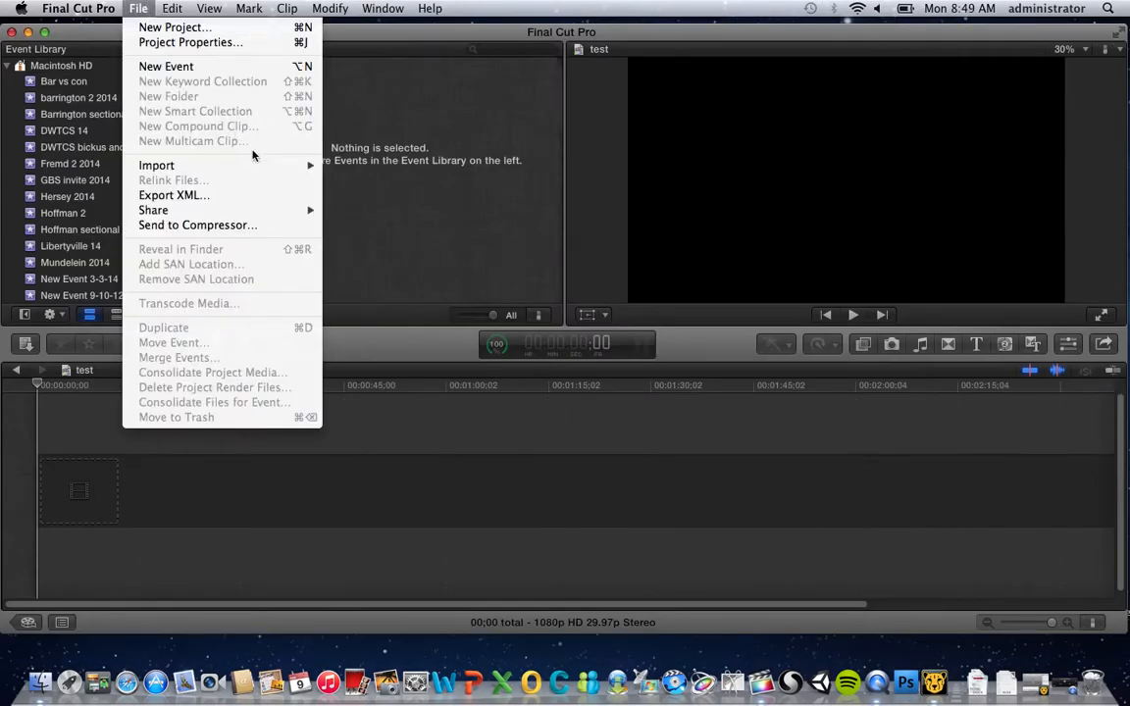
{"action": "mouse_move", "coordinate": [260, 168]}
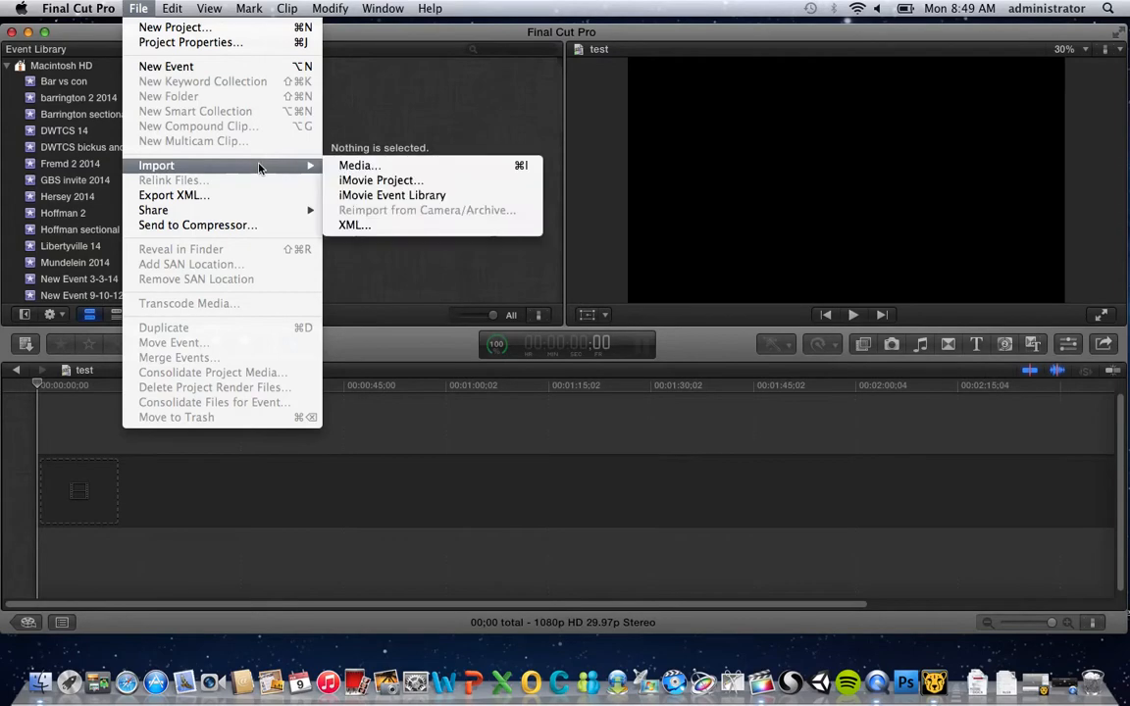
{"action": "left_click", "coordinate": [386, 165]}
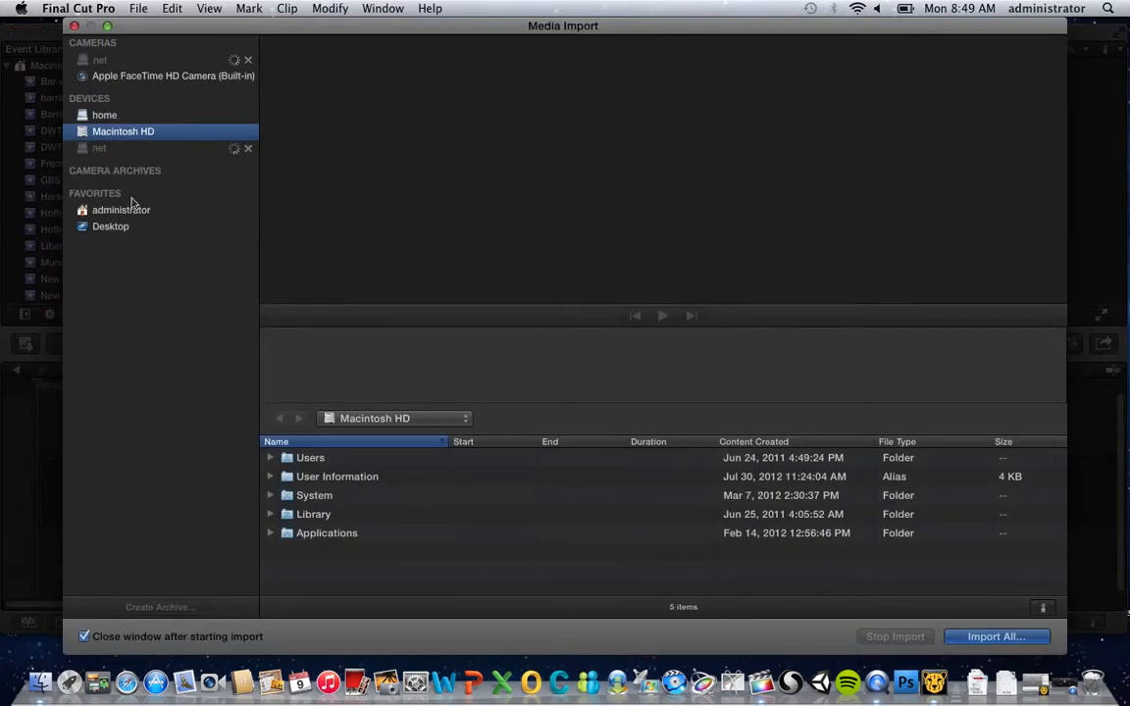
{"action": "left_click", "coordinate": [136, 236]}
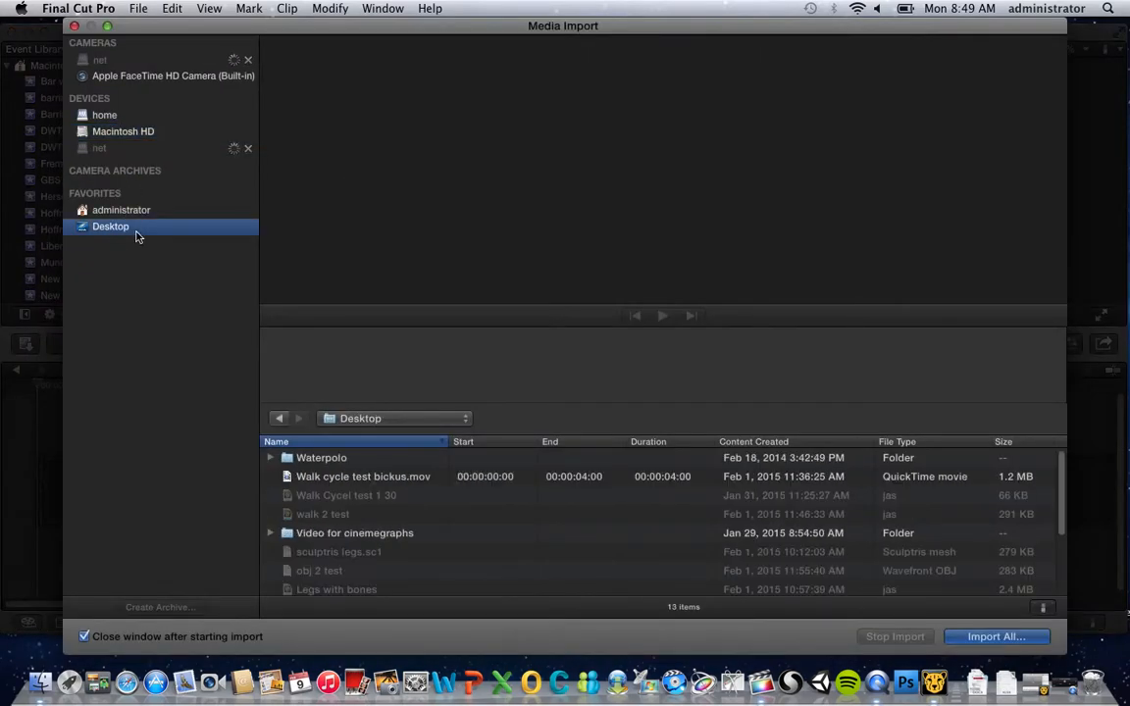
{"action": "scroll", "coordinate": [341, 552], "scroll_direction": "down", "scroll_amount": 5}
{"action": "left_click", "coordinate": [351, 544]}
{"action": "scroll", "coordinate": [350, 552], "scroll_direction": "up", "scroll_amount": 2}
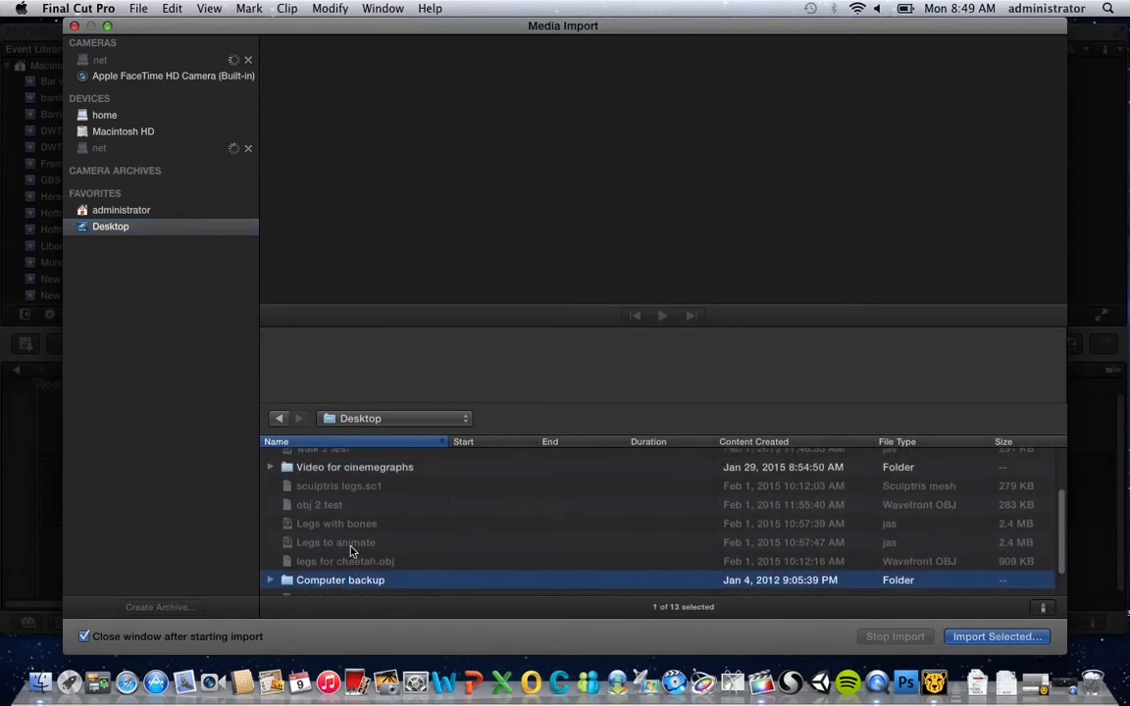
{"action": "scroll", "coordinate": [352, 545], "scroll_direction": "up", "scroll_amount": 1}
{"action": "left_click", "coordinate": [359, 487]}
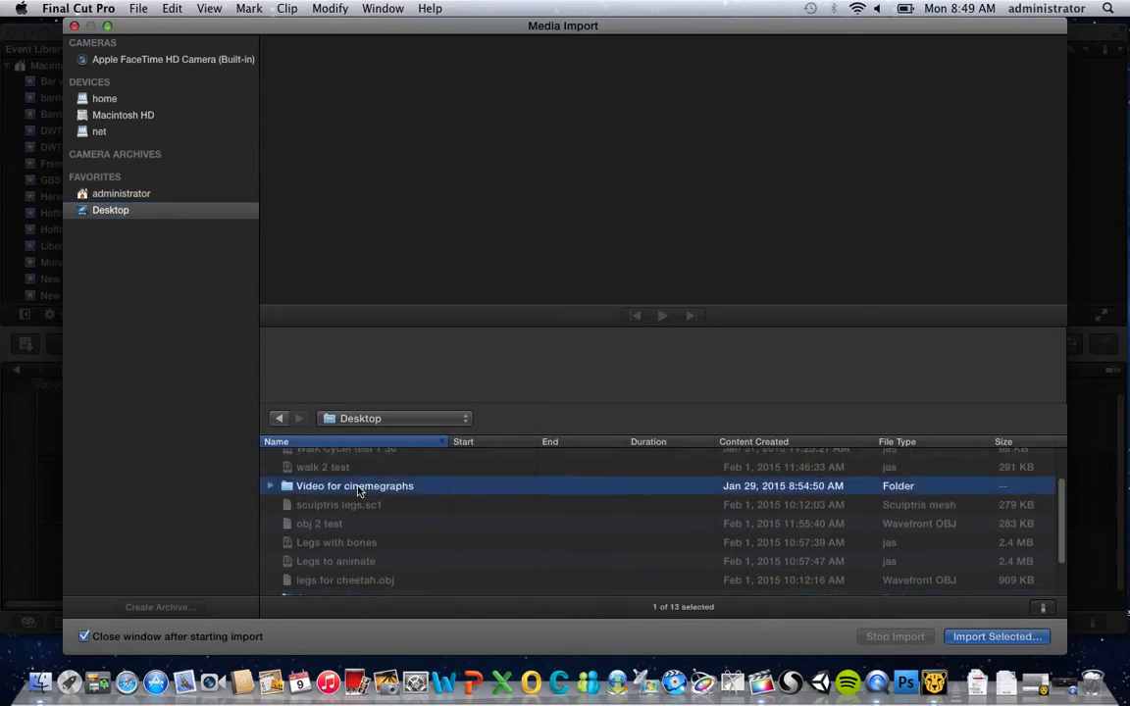
{"action": "double_click", "coordinate": [359, 488]}
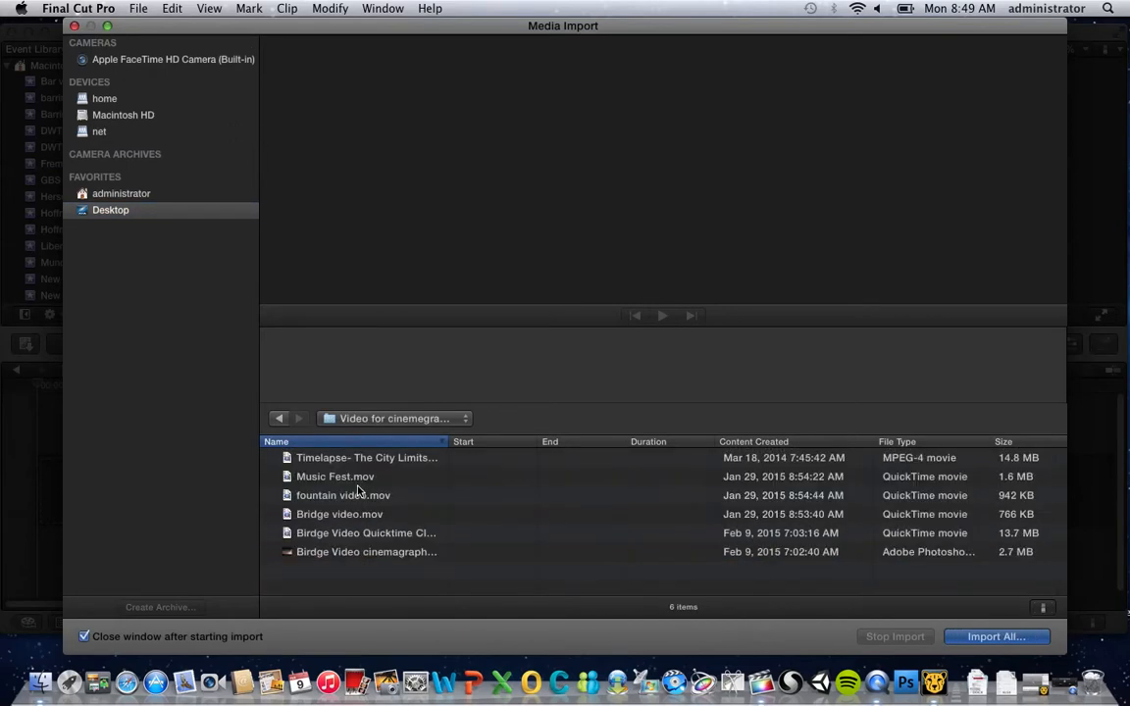
{"action": "left_click", "coordinate": [390, 536]}
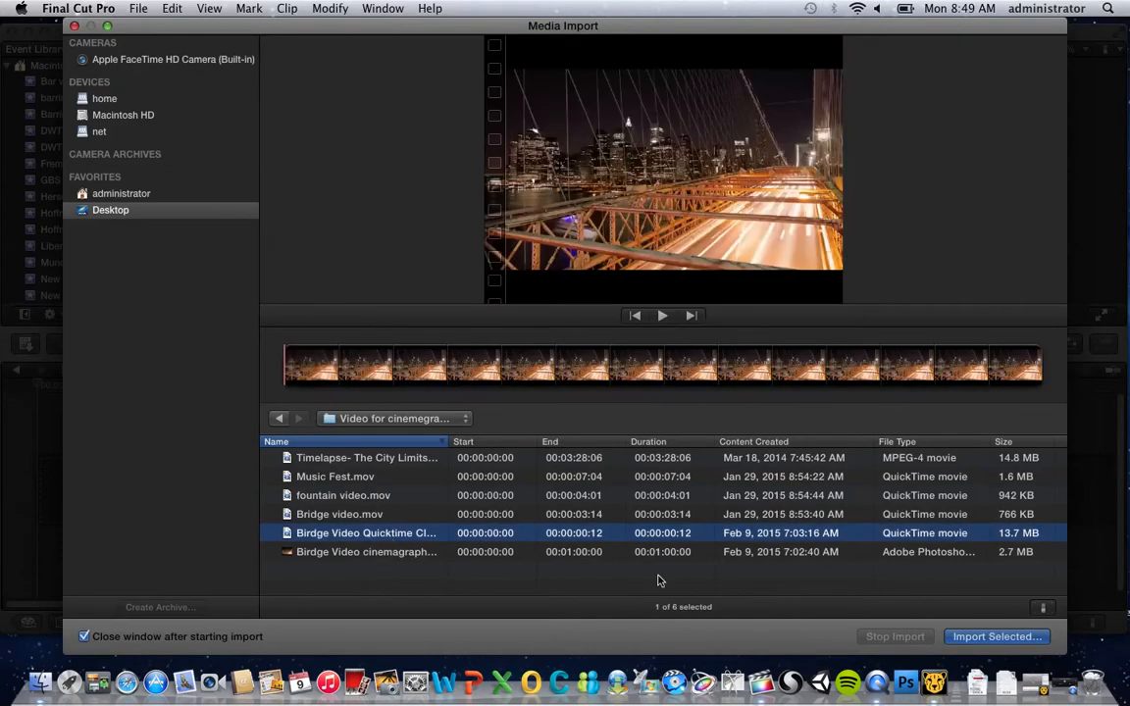
Import the selected clip into a new event named Cinemegraph
{"action": "left_click", "coordinate": [987, 639]}
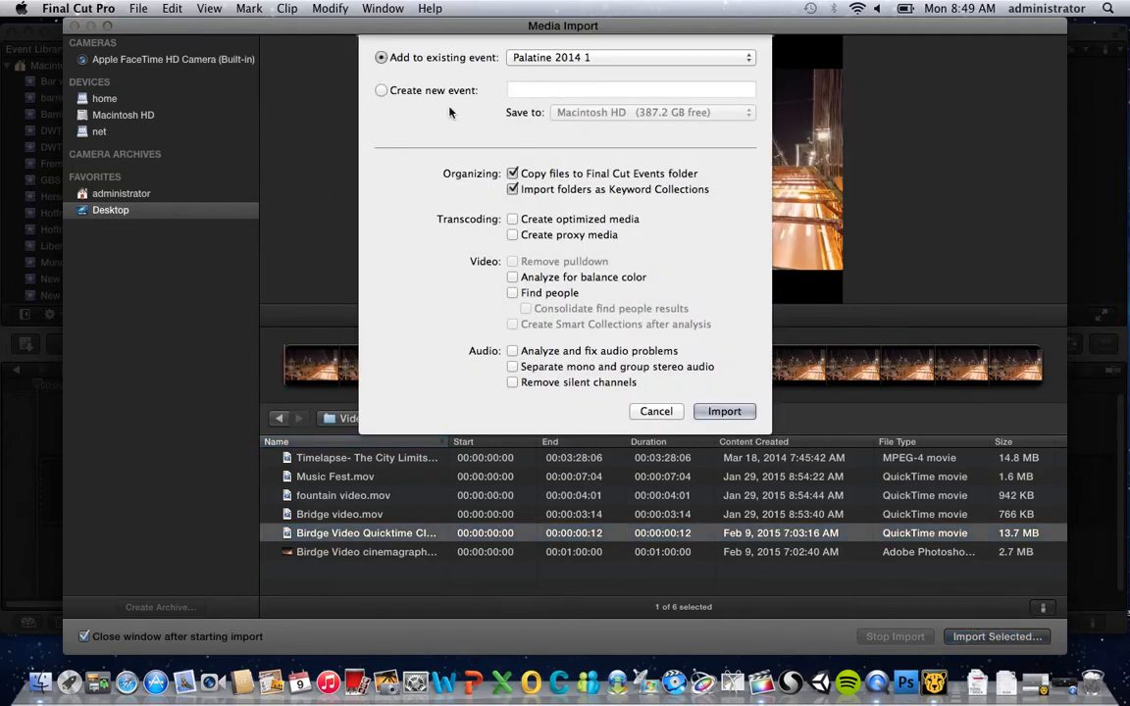
{"action": "left_click", "coordinate": [383, 91]}
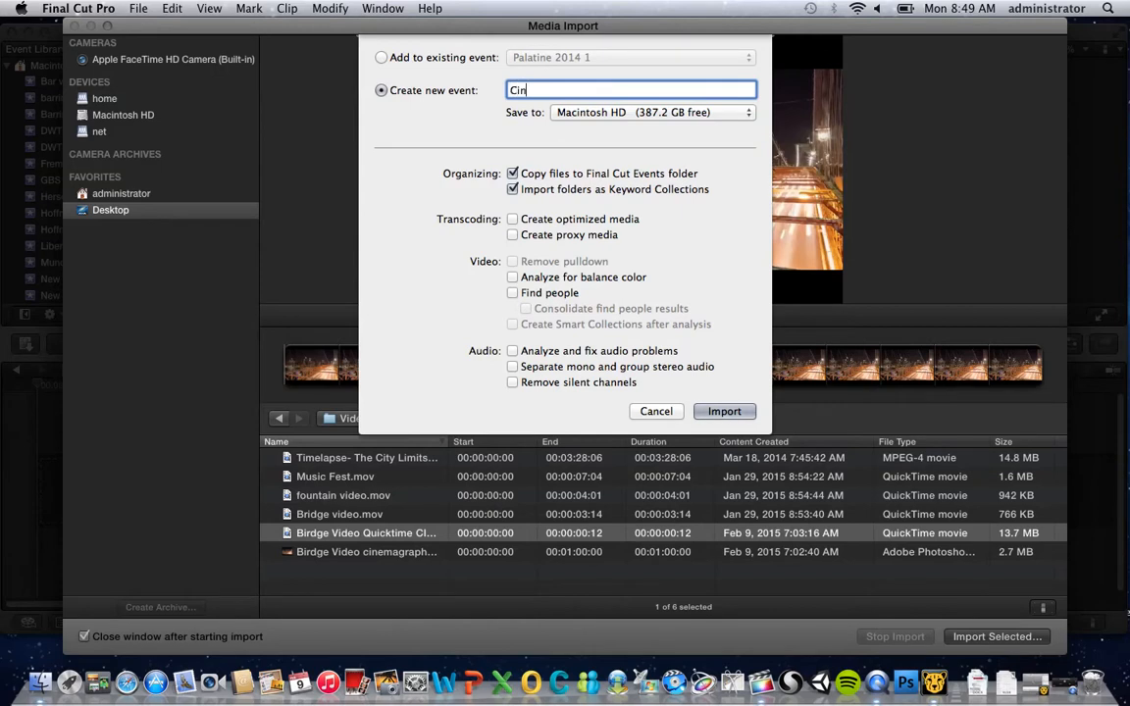
{"action": "type", "text": "Cinemagraph"}
{"action": "left_click", "coordinate": [723, 412]}
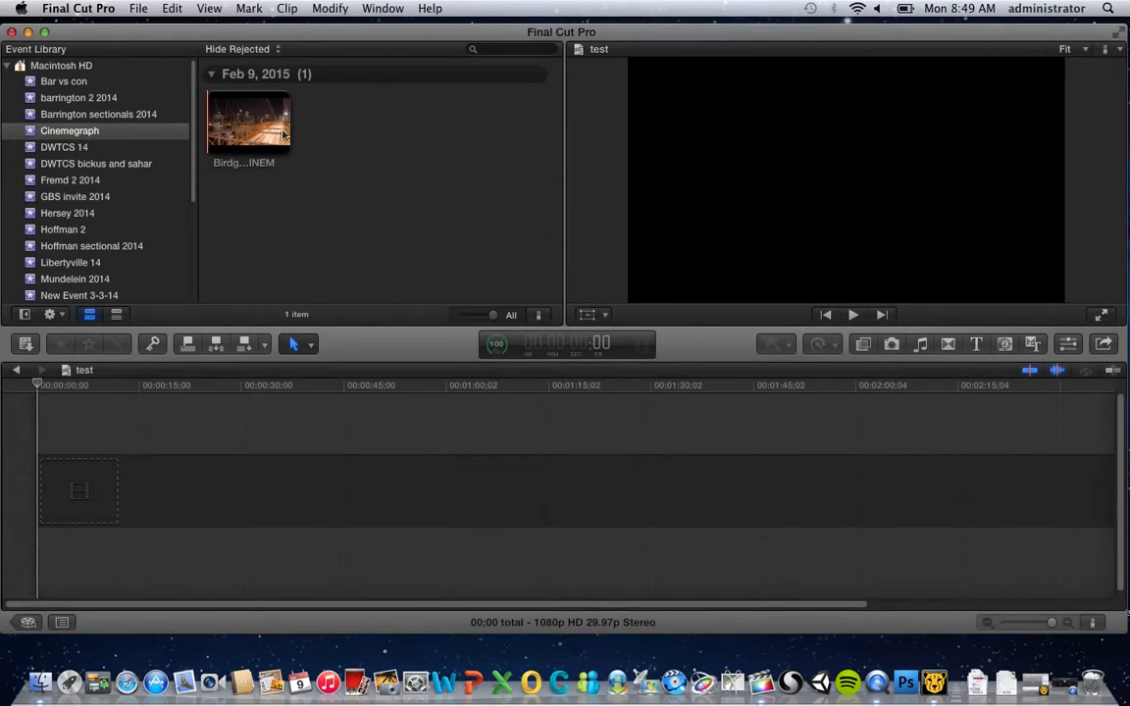
Add the imported bridge clip to the test project's timeline, accepting the 640x480 23.98p video properties
{"action": "left_click", "coordinate": [283, 135]}
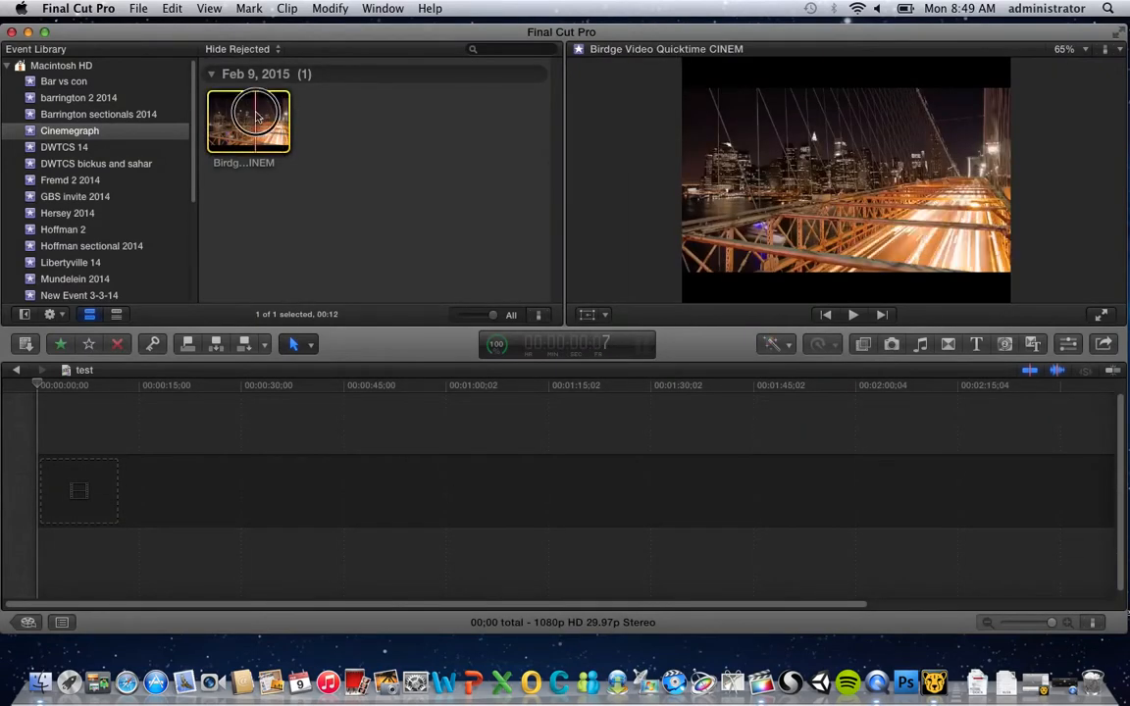
{"action": "left_click_drag", "start_coordinate": [255, 118], "coordinate": [152, 491]}
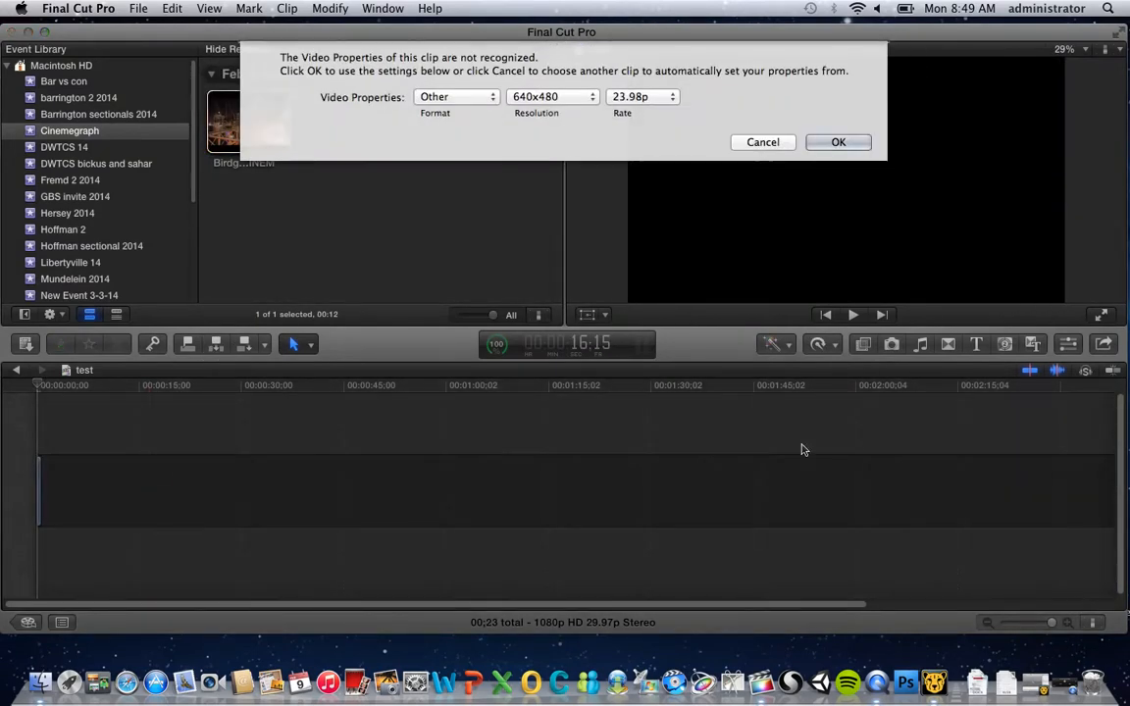
{"action": "left_click", "coordinate": [858, 145]}
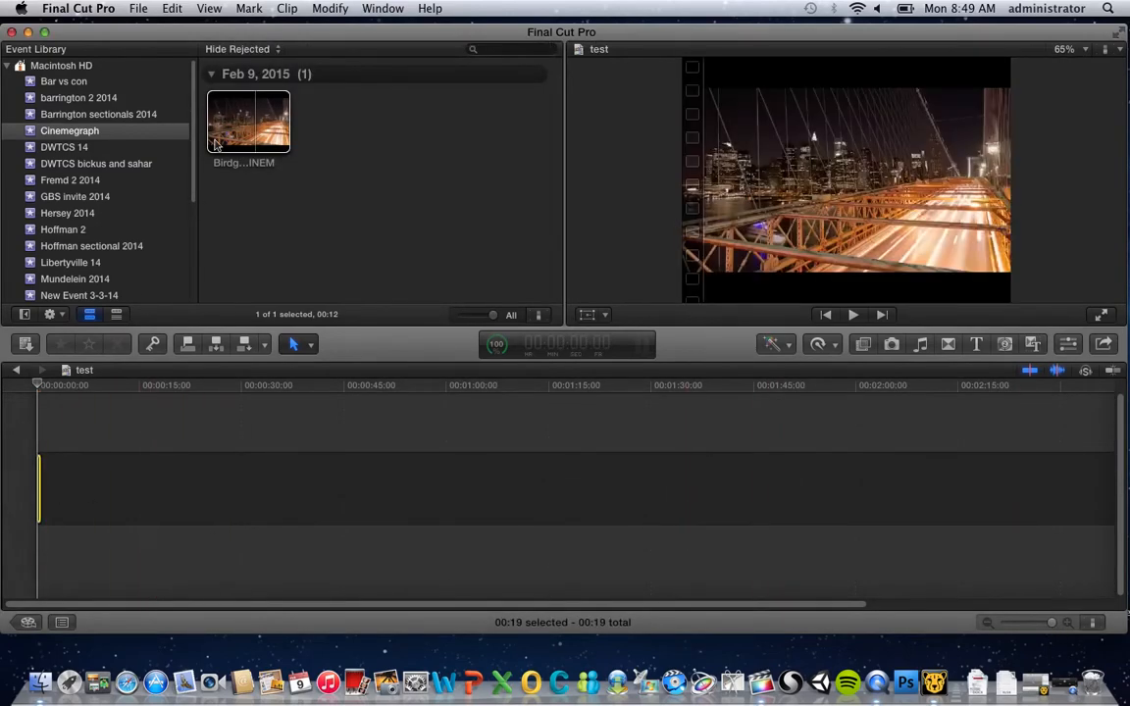
Create a new project named New Project with Cinemegraph as its default event
{"action": "left_click", "coordinate": [139, 8]}
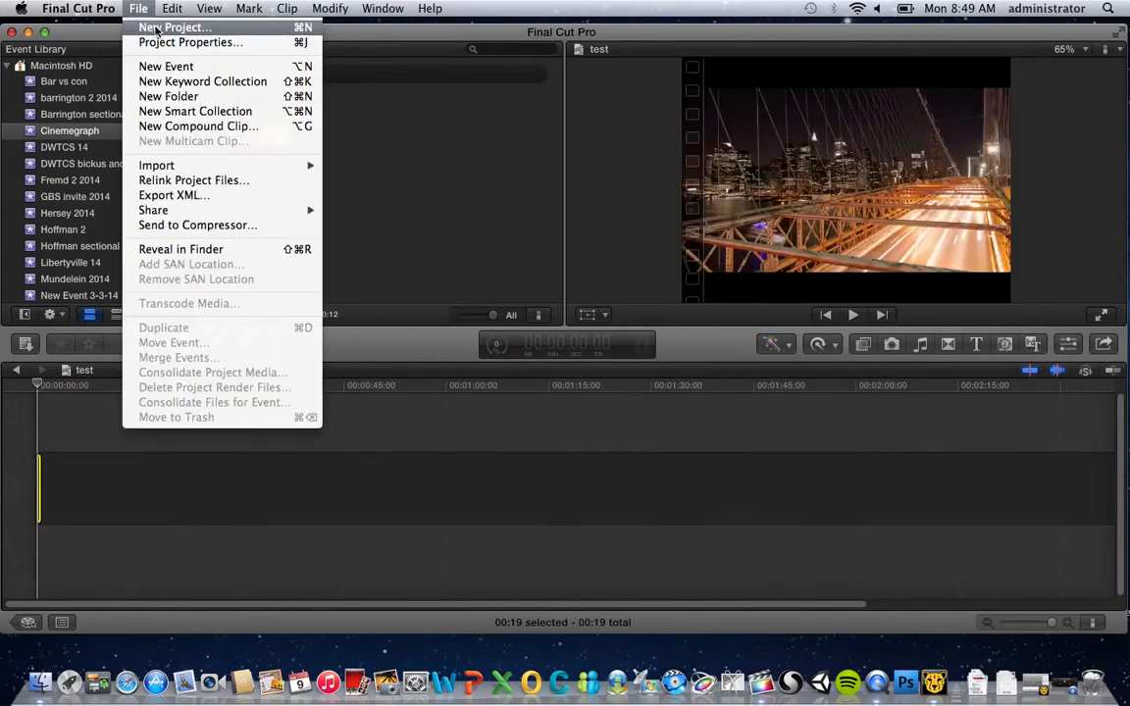
{"action": "left_click", "coordinate": [155, 29]}
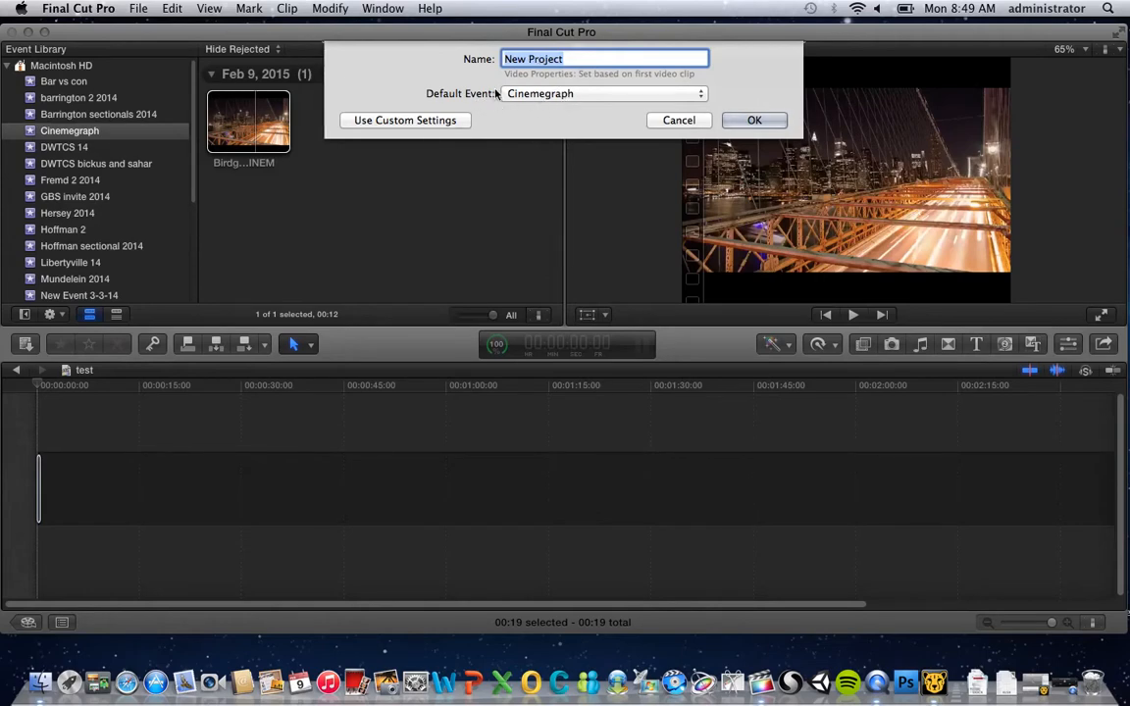
{"action": "left_click", "coordinate": [539, 95]}
{"action": "left_click", "coordinate": [540, 96]}
{"action": "left_click", "coordinate": [751, 121]}
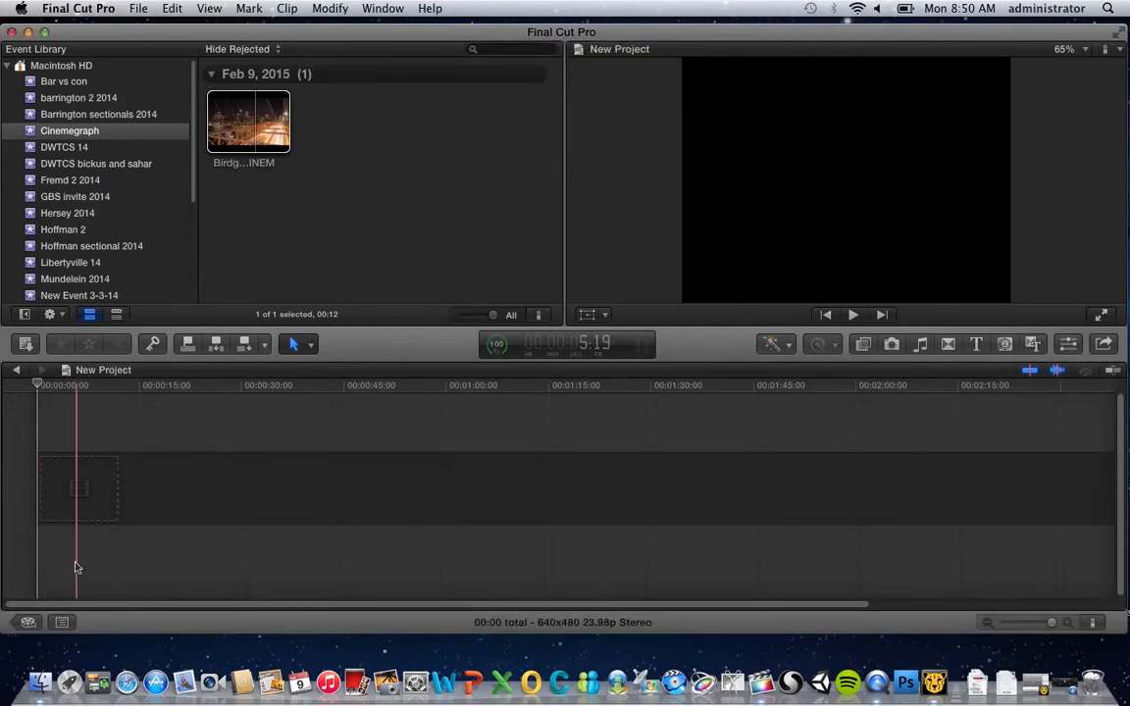
Add the bridge clip to the new project's timeline, accepting the 640x480 23.98p video properties
{"action": "left_click_drag", "start_coordinate": [208, 150], "coordinate": [122, 476]}
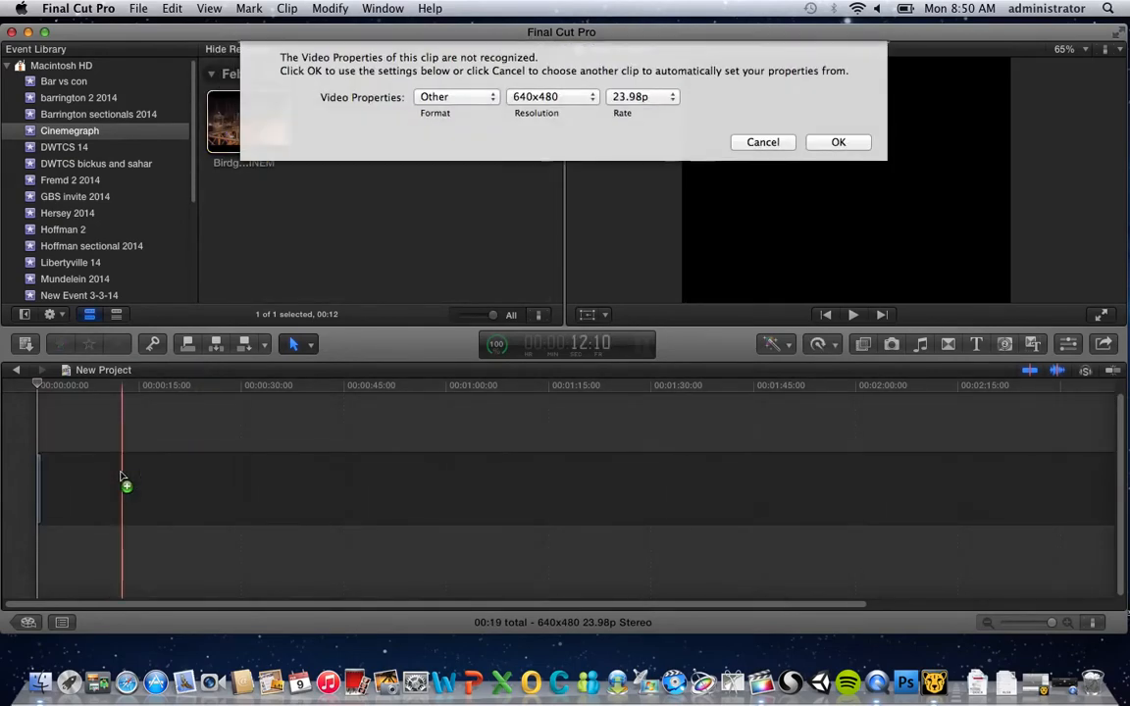
{"action": "left_click", "coordinate": [841, 137]}
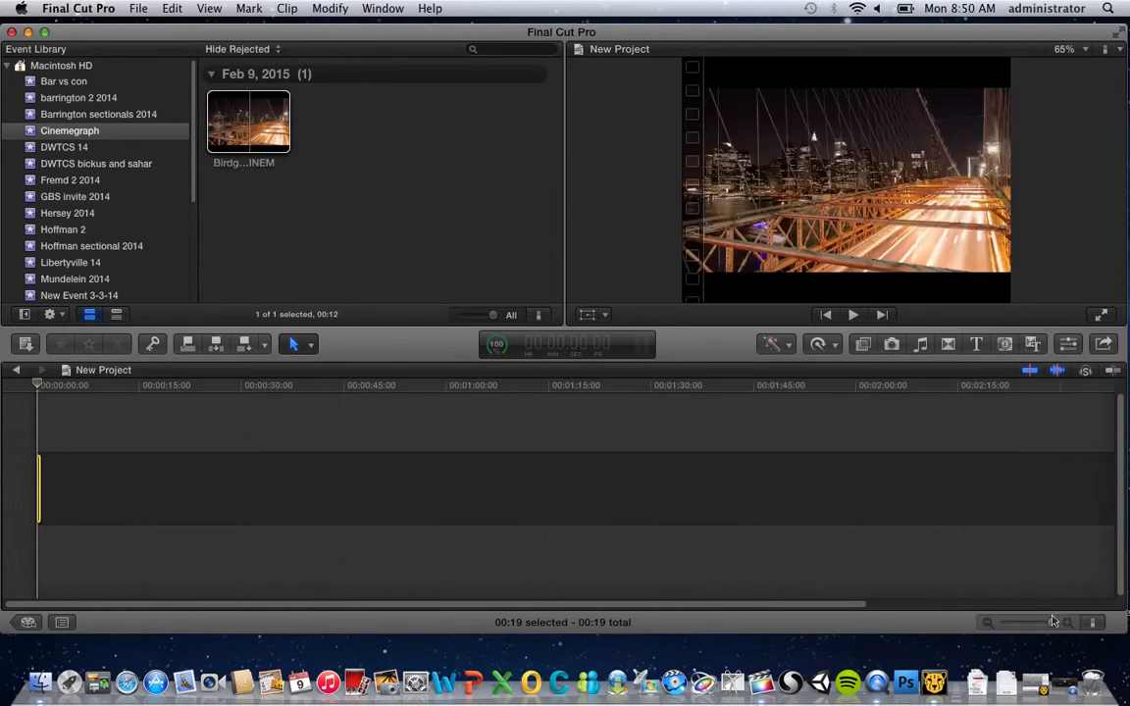
Duplicate the bridge clip repeatedly in the timeline to build eleven back-to-back copies
{"action": "left_click_drag", "start_coordinate": [1054, 624], "coordinate": [1004, 625]}
{"action": "key", "text": "space"}
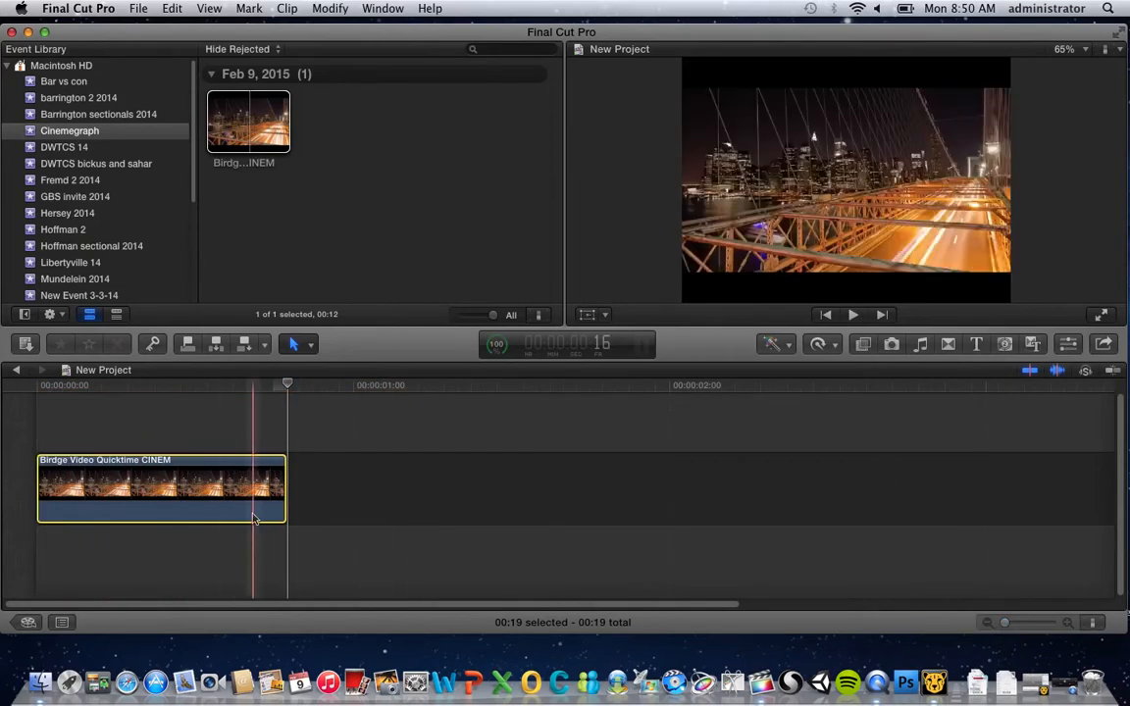
{"action": "left_click_drag", "start_coordinate": [169, 474], "coordinate": [924, 487]}
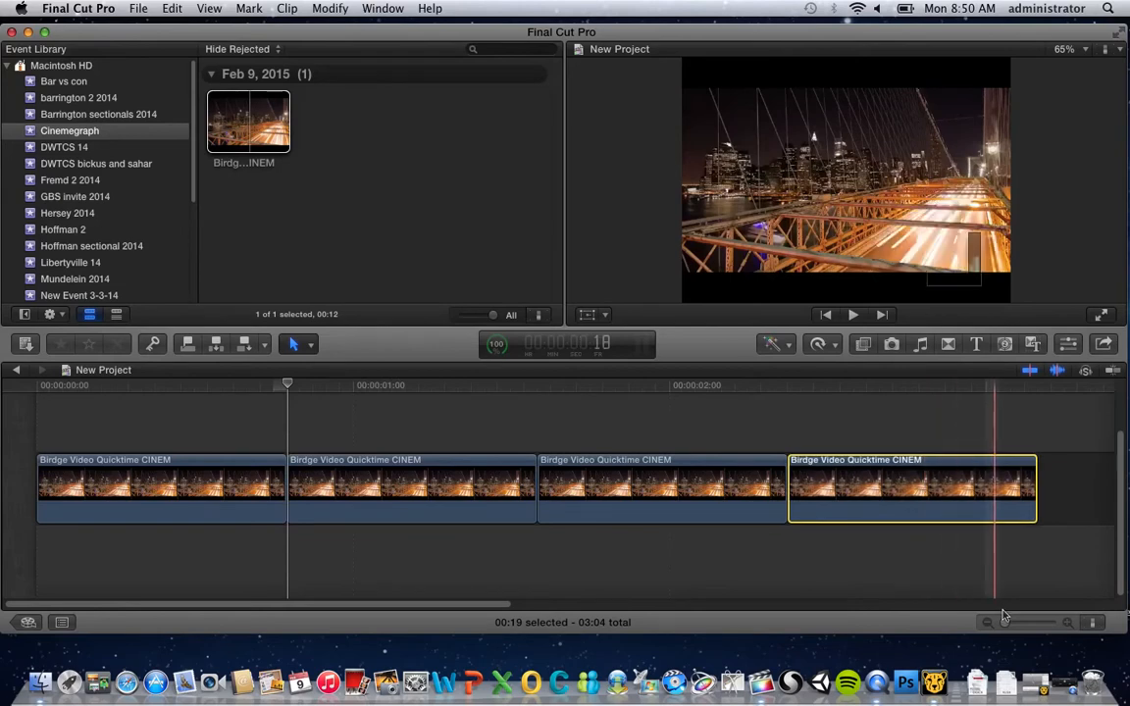
{"action": "left_click_drag", "start_coordinate": [1005, 628], "coordinate": [1007, 622]}
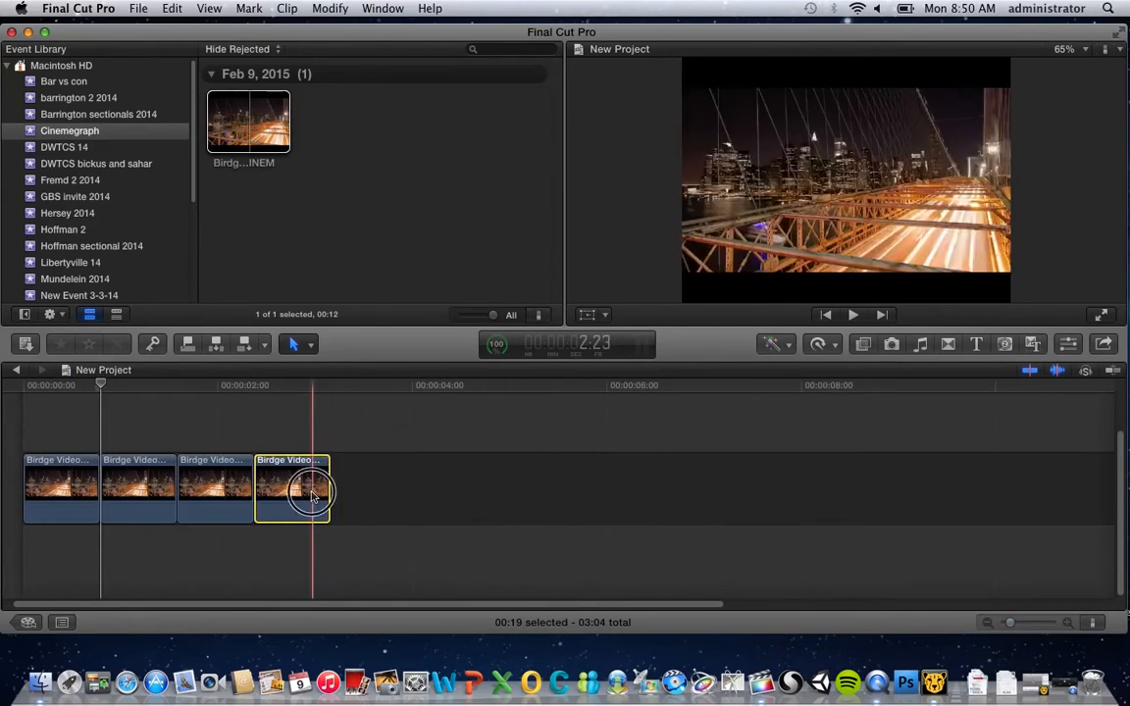
{"action": "left_click_drag", "start_coordinate": [312, 496], "coordinate": [839, 473]}
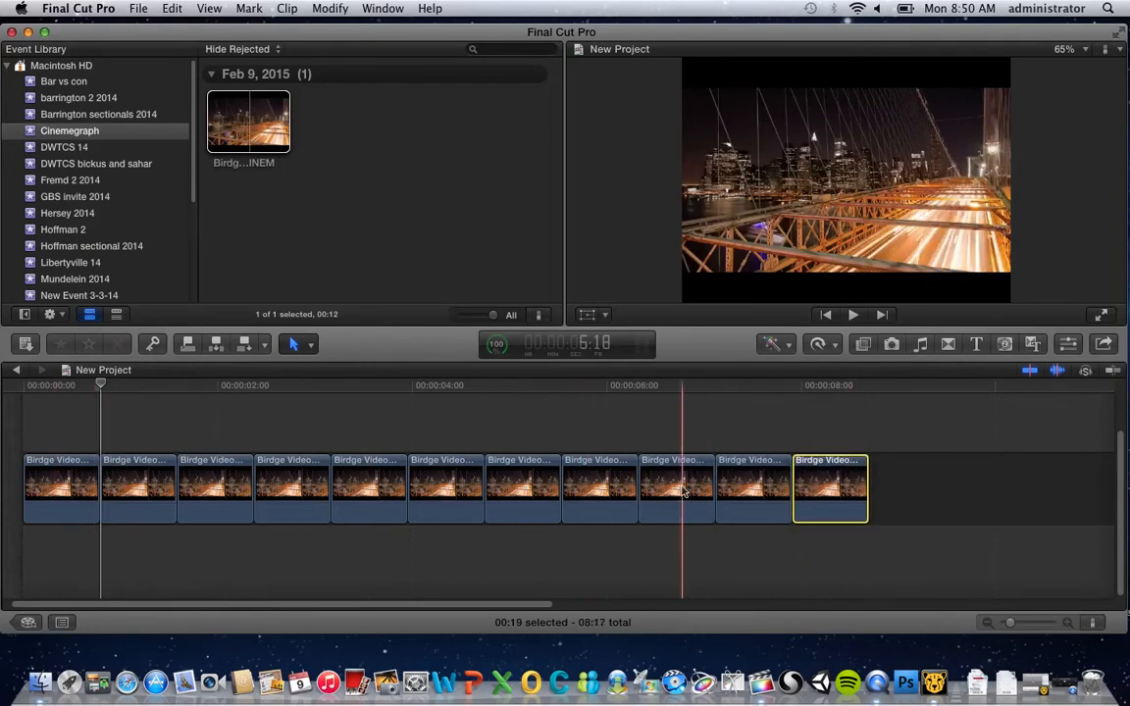
Select all eleven clips and combine them into a compound clip named New Project Clip in the Cinemegraph event
{"action": "left_click", "coordinate": [69, 432]}
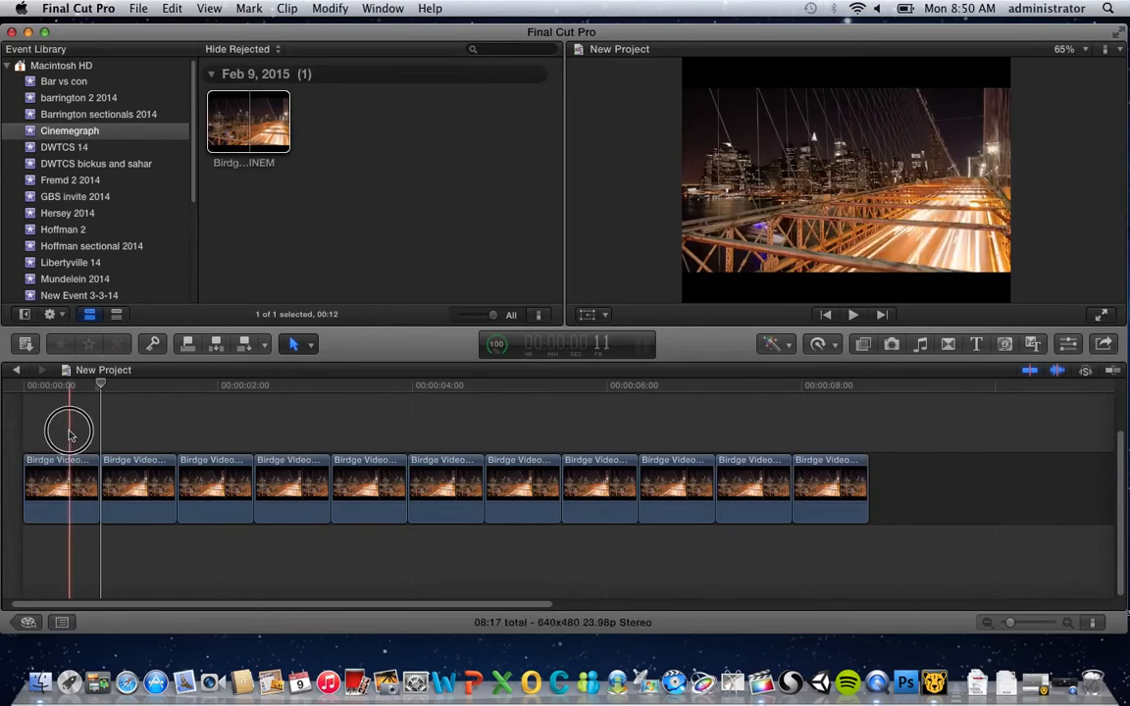
{"action": "left_click", "coordinate": [67, 431]}
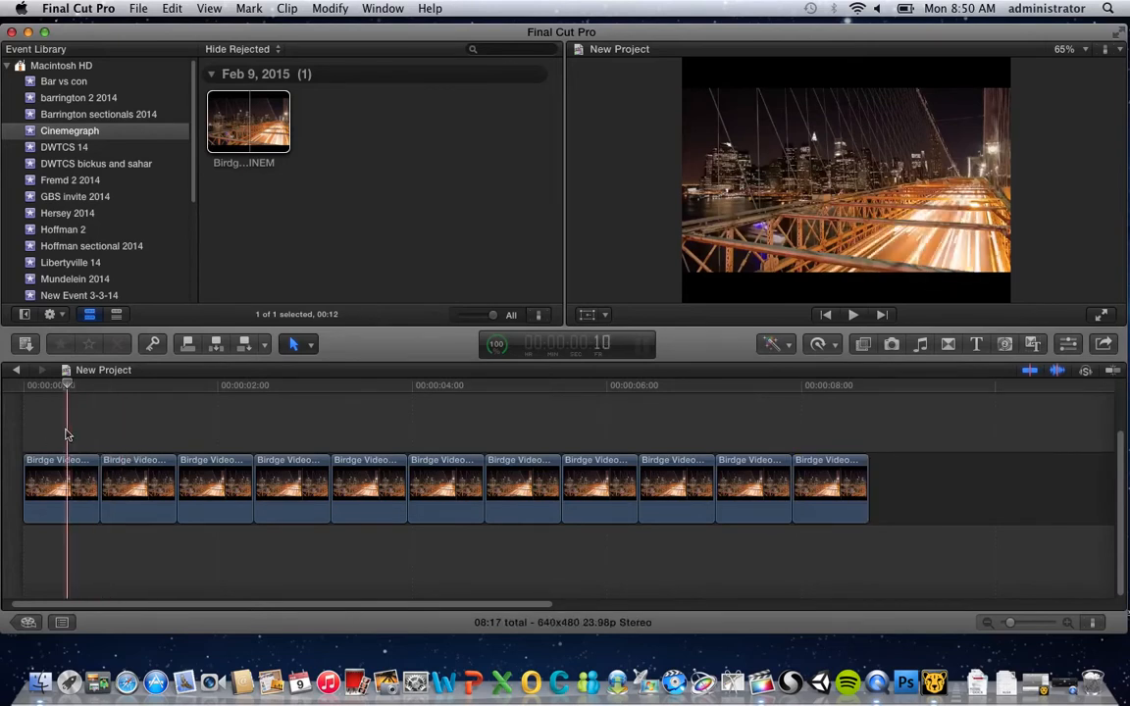
{"action": "left_click_drag", "start_coordinate": [51, 424], "coordinate": [829, 520]}
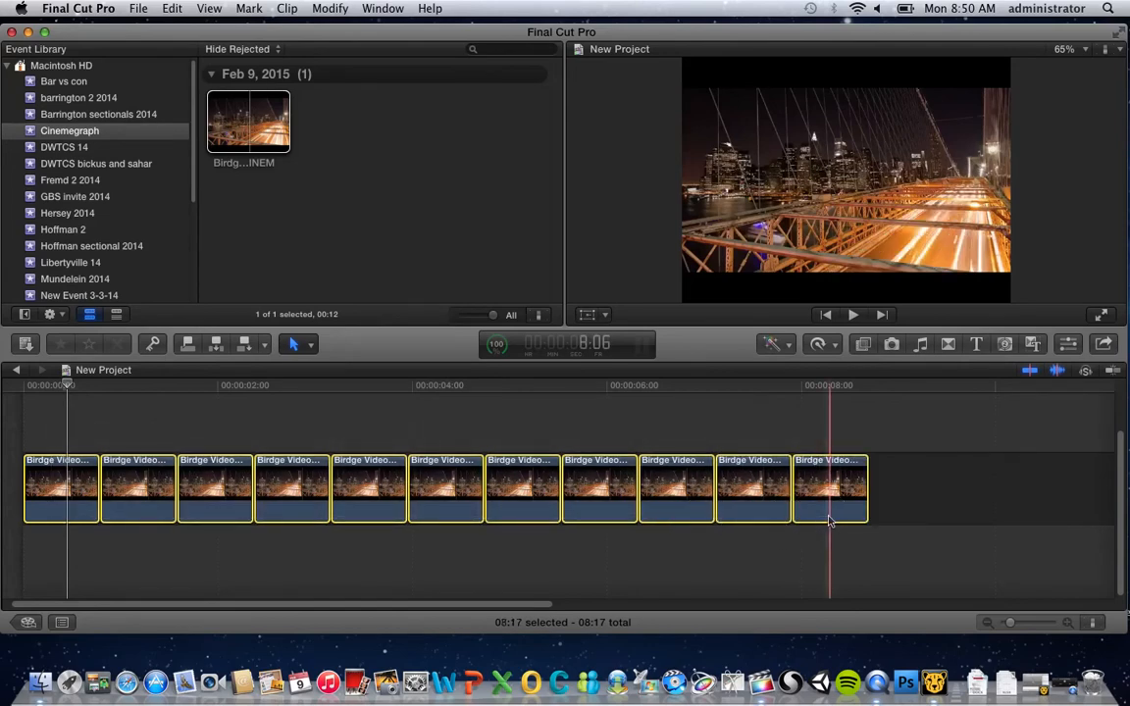
{"action": "right_click", "coordinate": [744, 481]}
{"action": "left_click", "coordinate": [790, 445]}
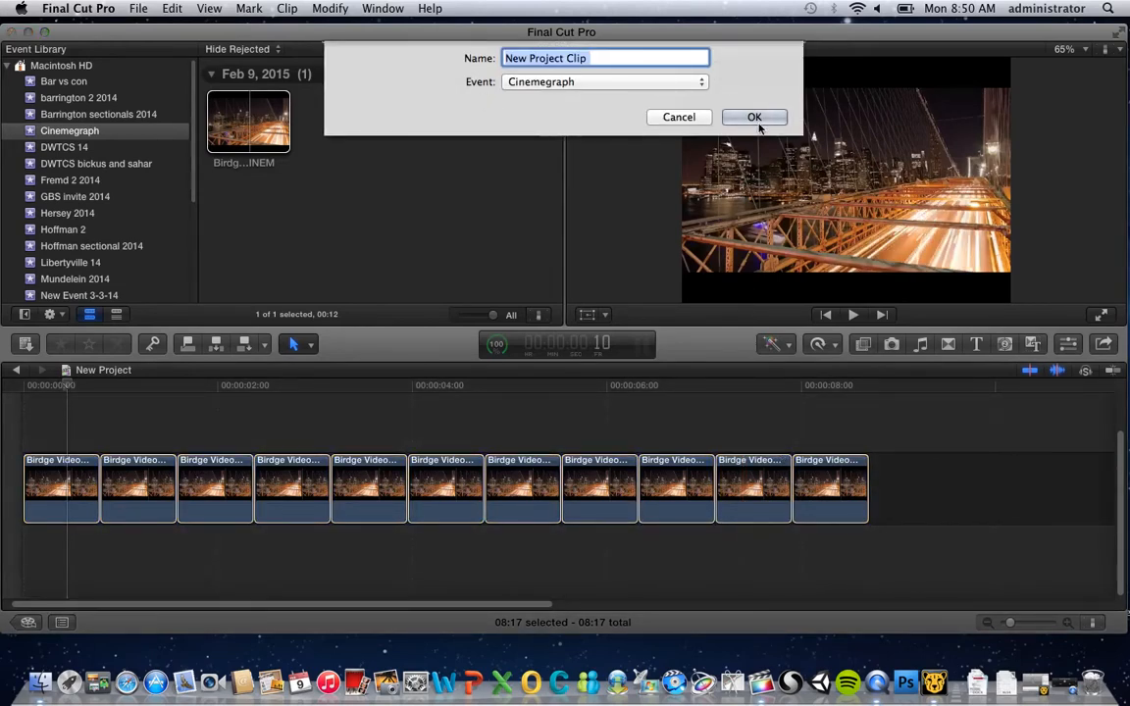
{"action": "left_click", "coordinate": [747, 115]}
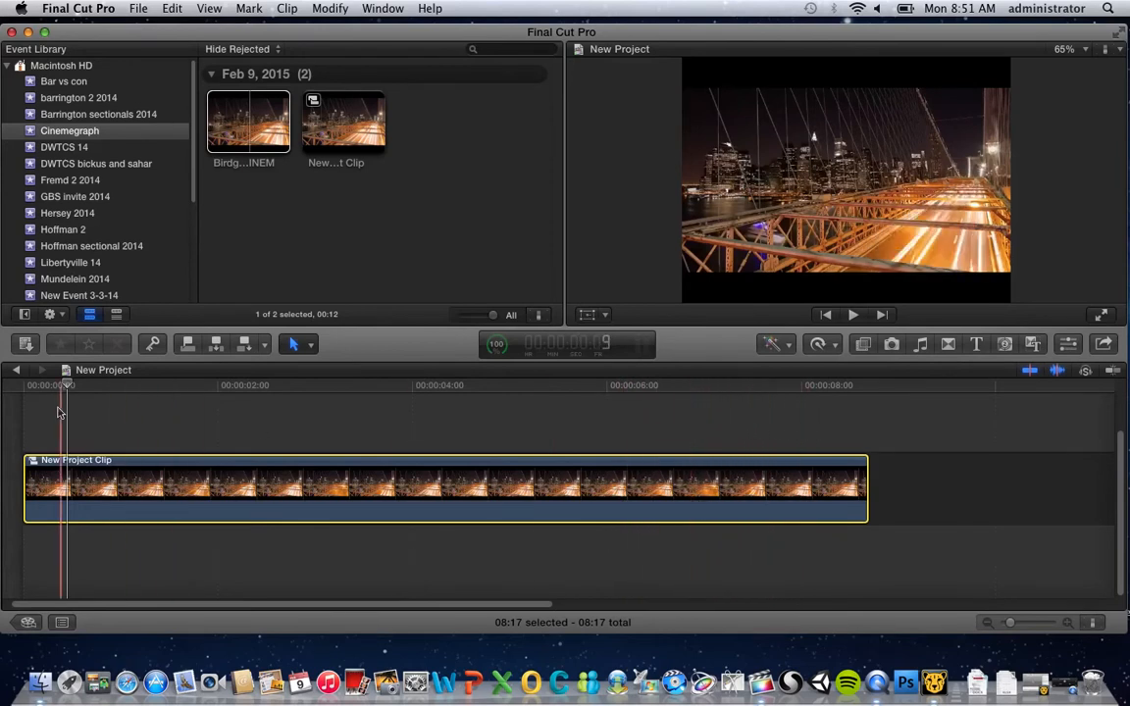
Enable Transform for the compound clip and add a keyframe at its start
{"action": "left_click_drag", "start_coordinate": [65, 384], "coordinate": [11, 390]}
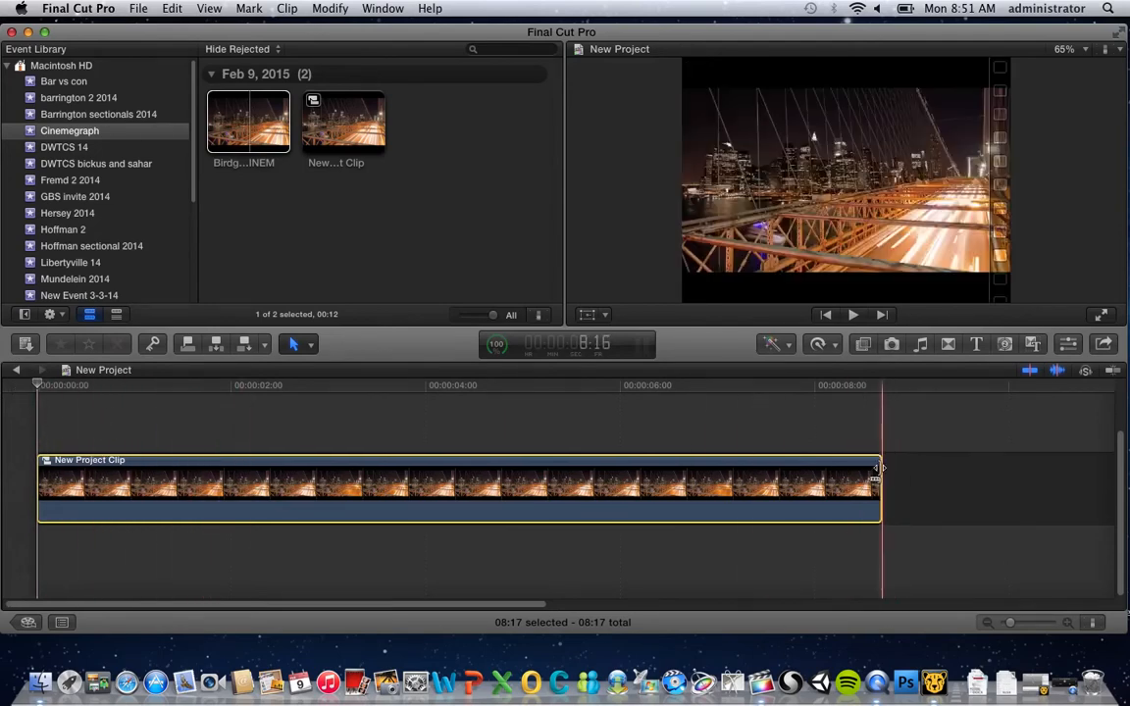
{"action": "left_click", "coordinate": [587, 316]}
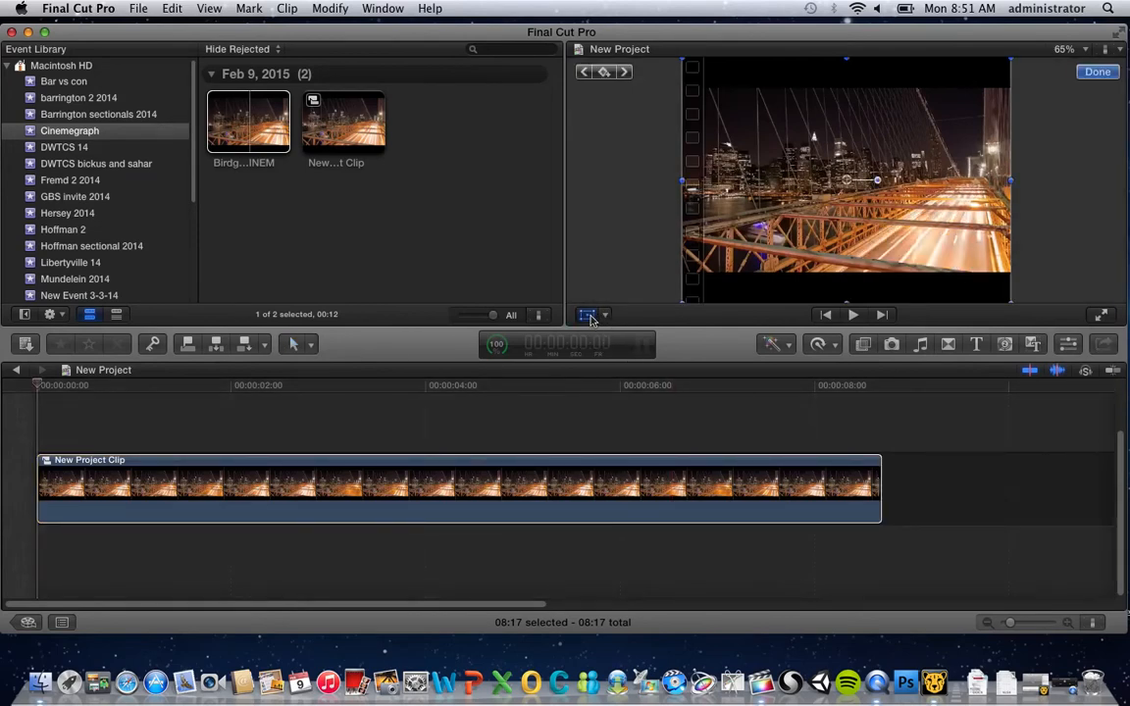
{"action": "left_click", "coordinate": [605, 72]}
At about 4:08 into the compound clip, add a Transform keyframe and scale the frame up in the viewer to zoom in
{"action": "left_click_drag", "start_coordinate": [59, 385], "coordinate": [463, 387]}
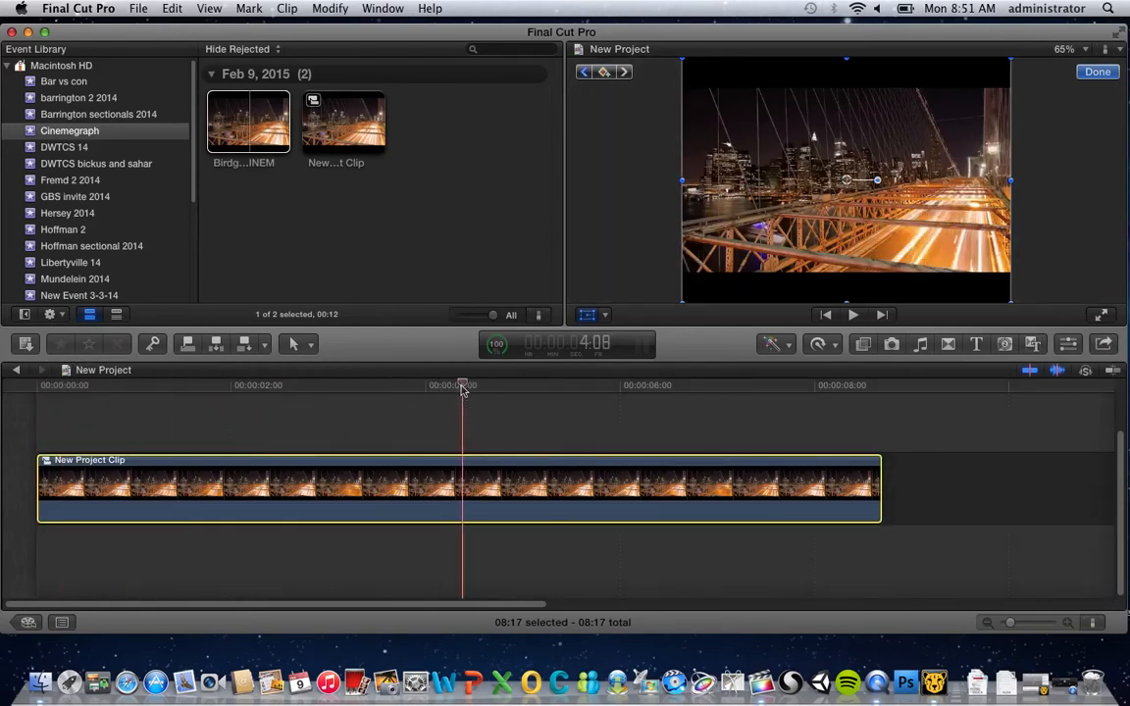
{"action": "left_click", "coordinate": [605, 74]}
{"action": "left_click_drag", "start_coordinate": [685, 61], "coordinate": [653, 57]}
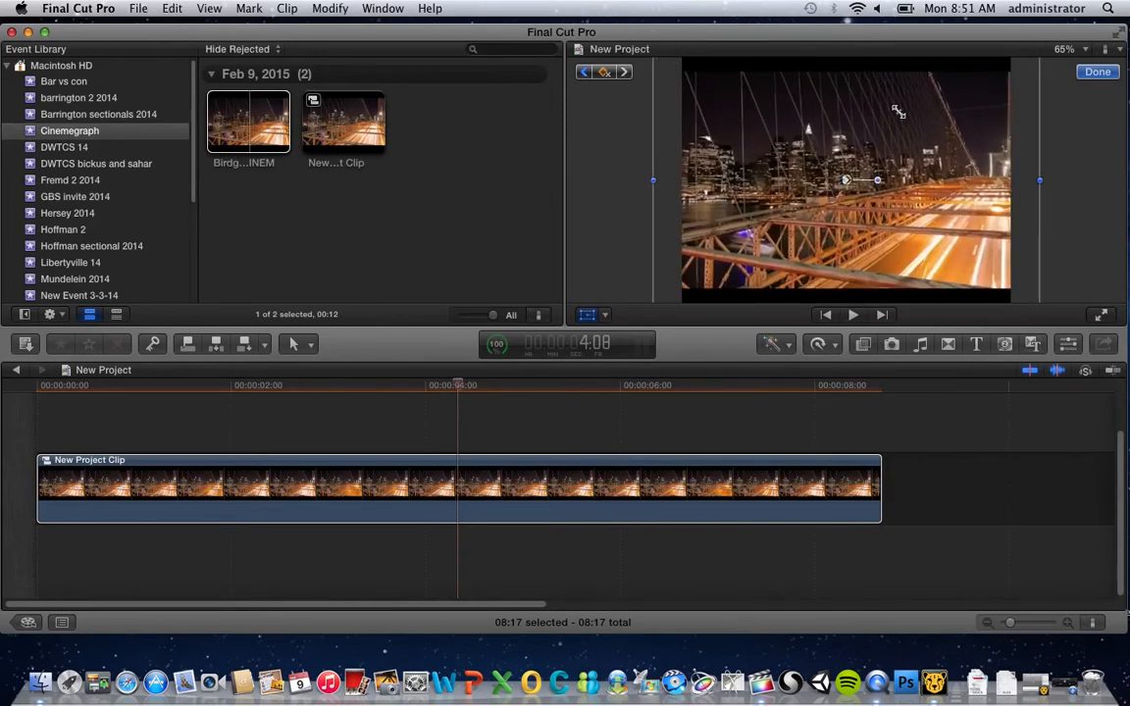
{"action": "left_click_drag", "start_coordinate": [942, 123], "coordinate": [928, 137]}
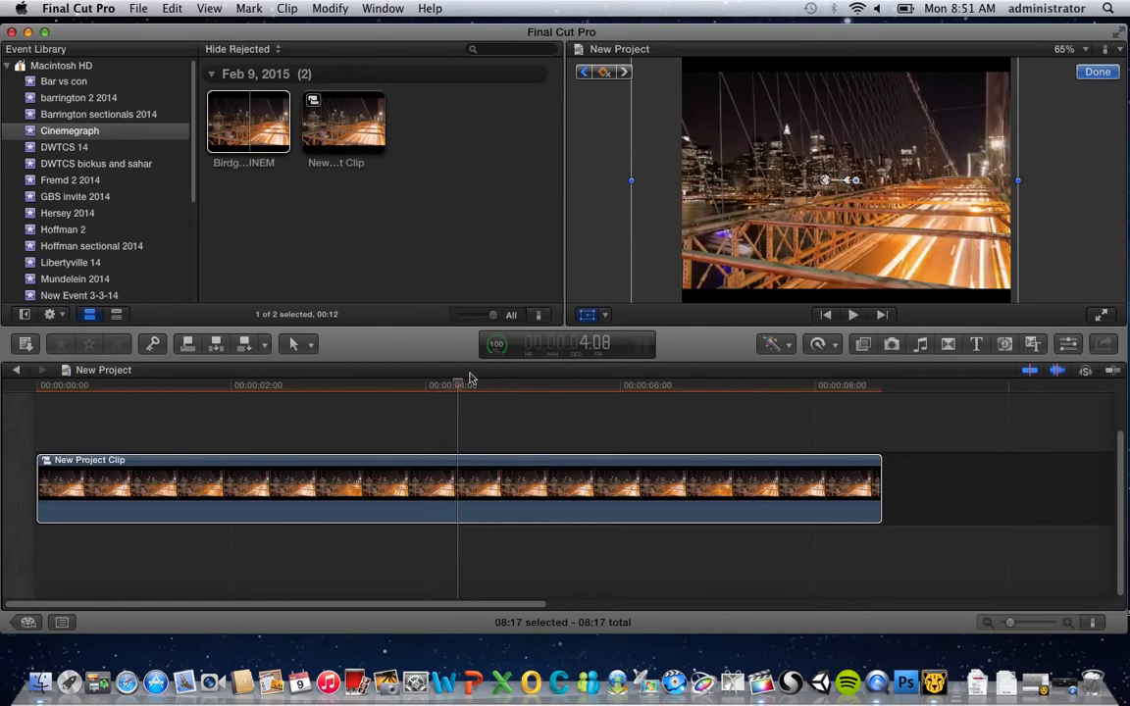
Play the compound clip from its start to preview the zoom animation
{"action": "left_click_drag", "start_coordinate": [113, 383], "coordinate": [5, 383]}
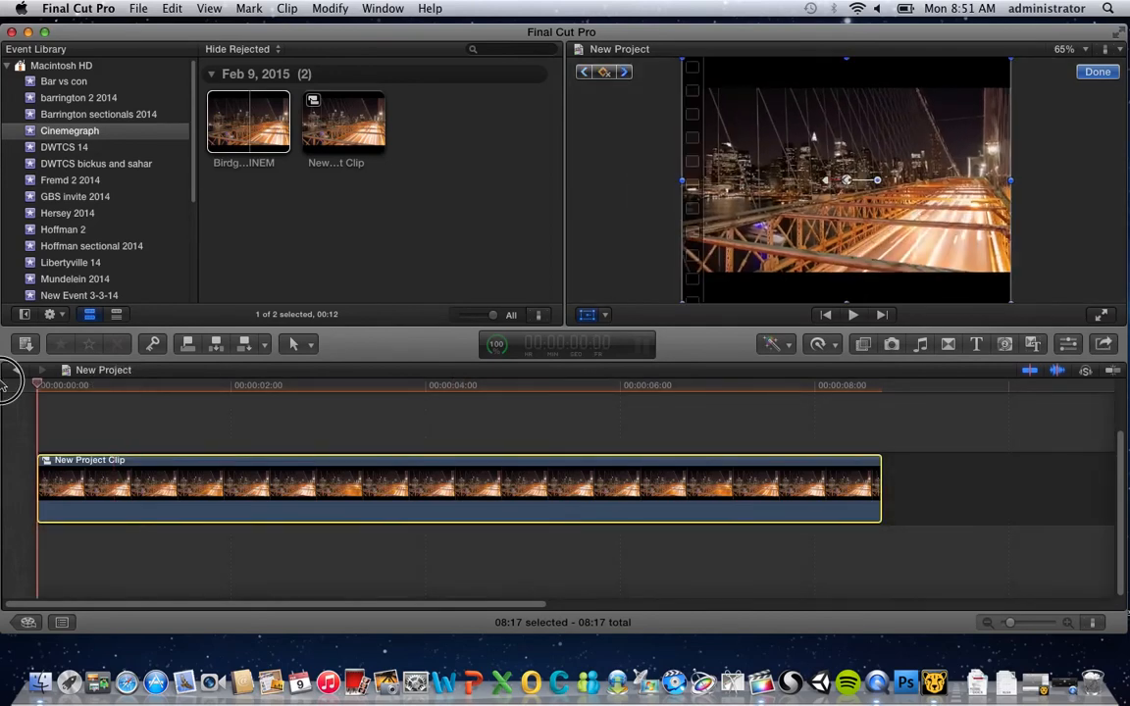
{"action": "key", "text": "space"}
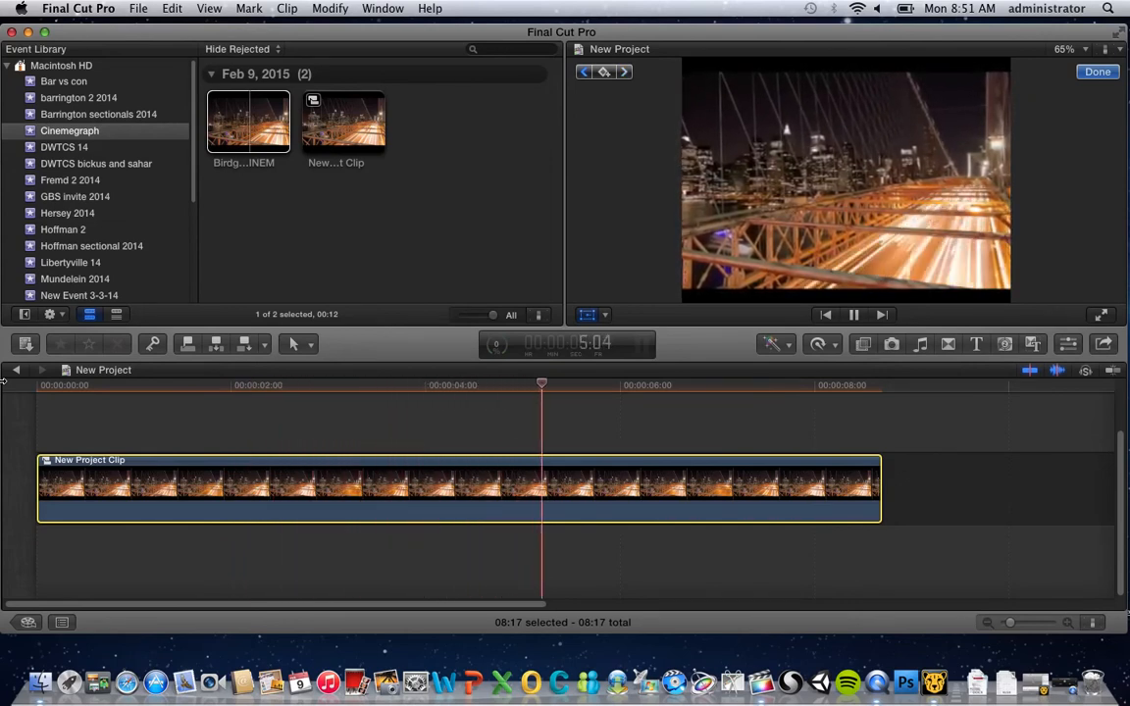
{"action": "key", "text": "space"}
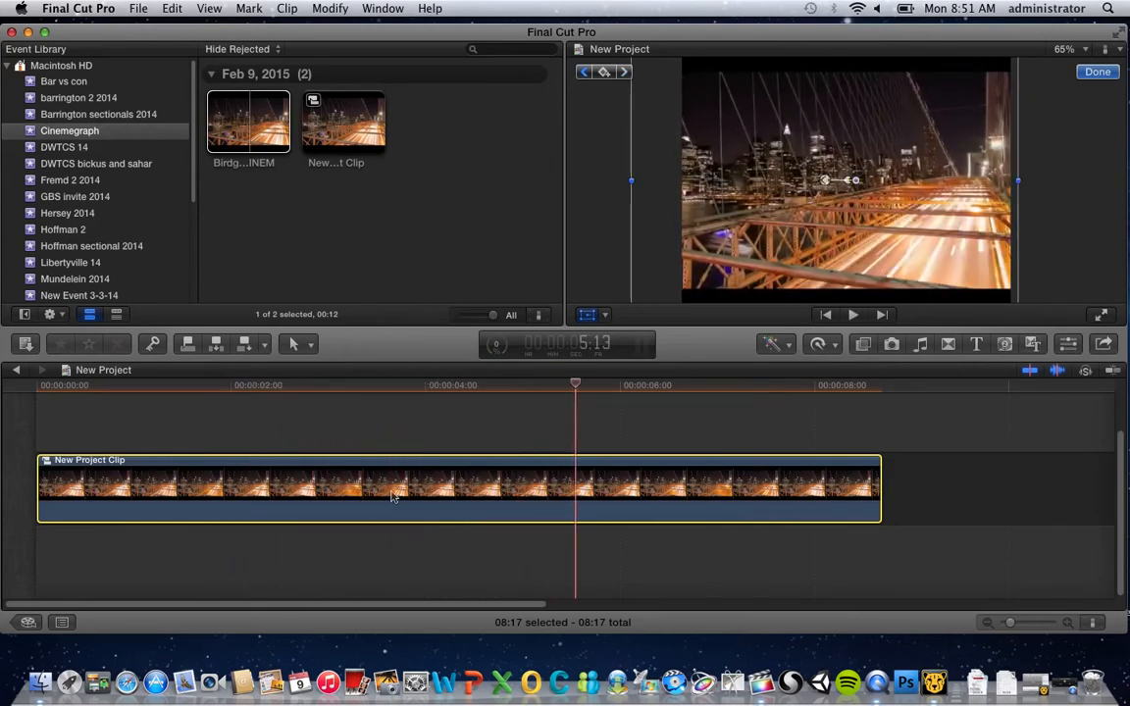
Show the clip's video animation and move the second Transform keyframe to about 7:07, then close the animation editor
{"action": "right_click", "coordinate": [346, 484]}
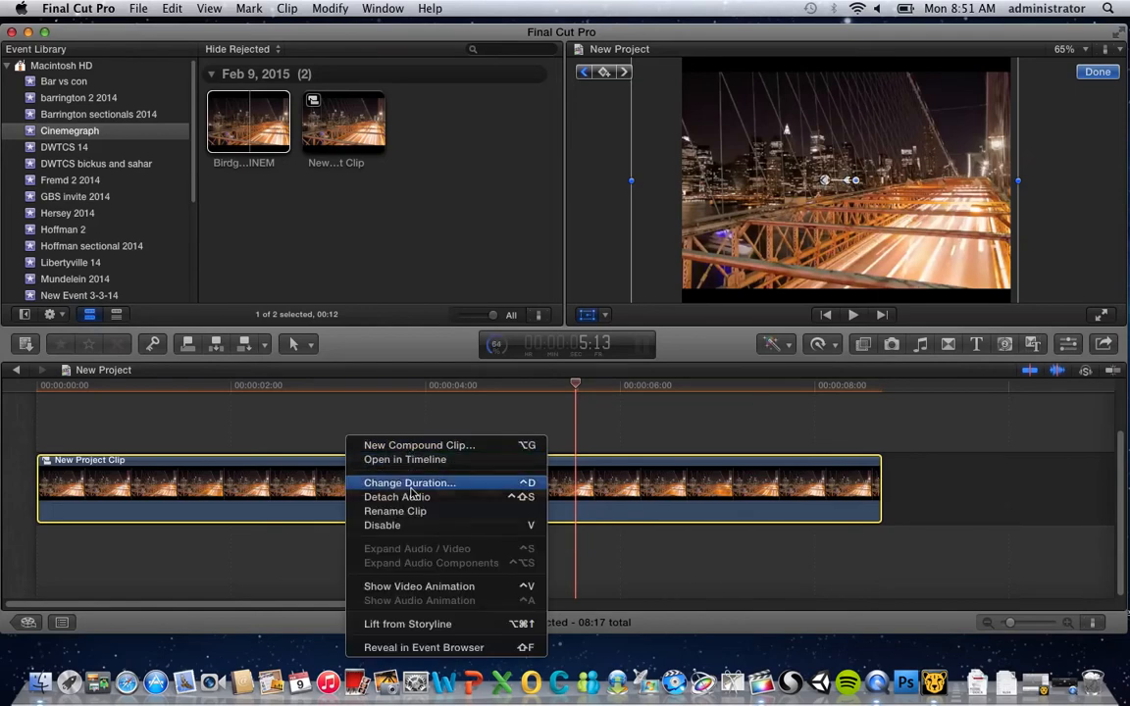
{"action": "left_click", "coordinate": [421, 591]}
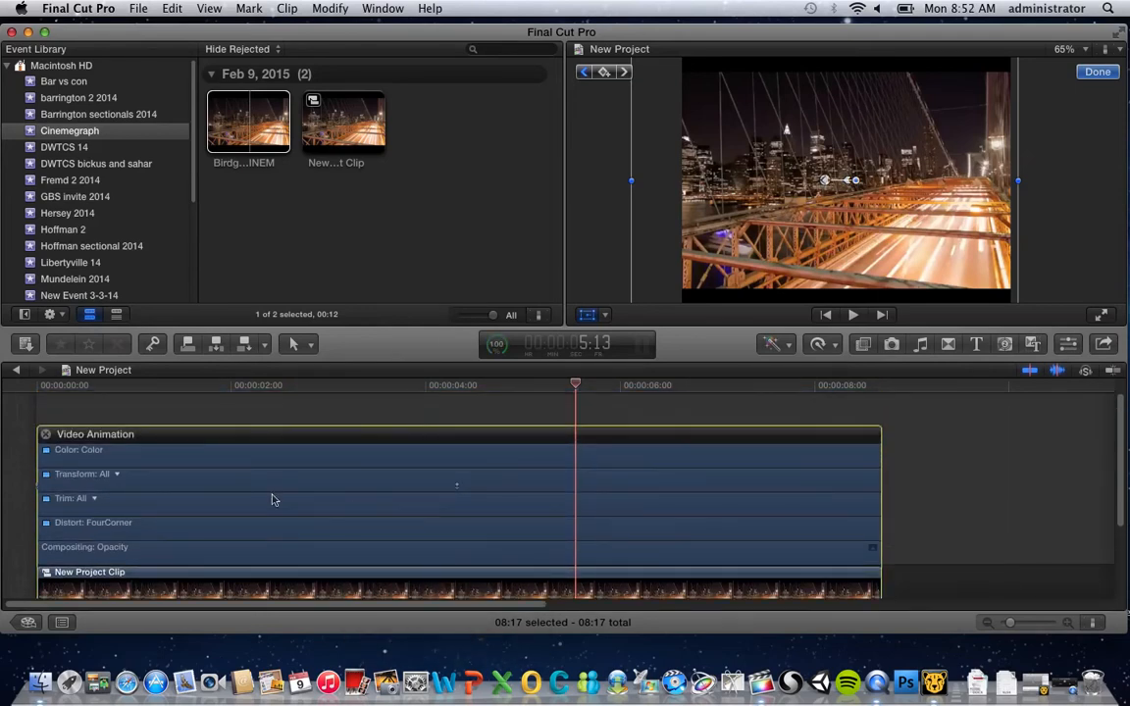
{"action": "left_click", "coordinate": [39, 485]}
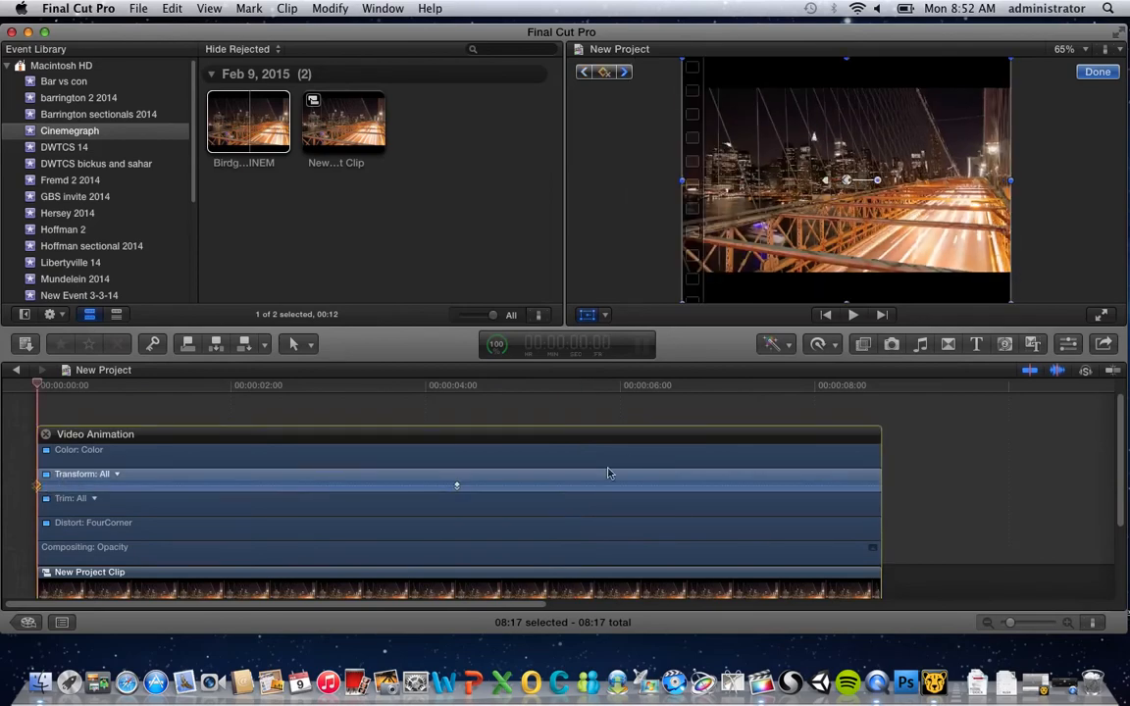
{"action": "left_click", "coordinate": [457, 488]}
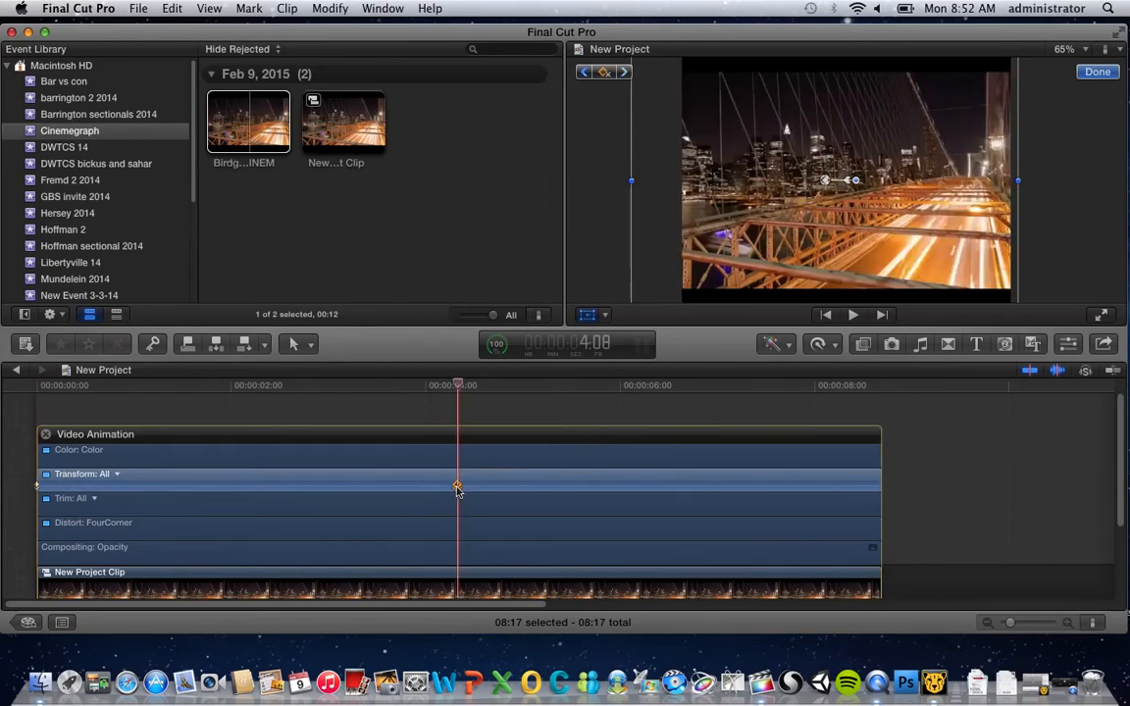
{"action": "left_click_drag", "start_coordinate": [458, 488], "coordinate": [746, 488]}
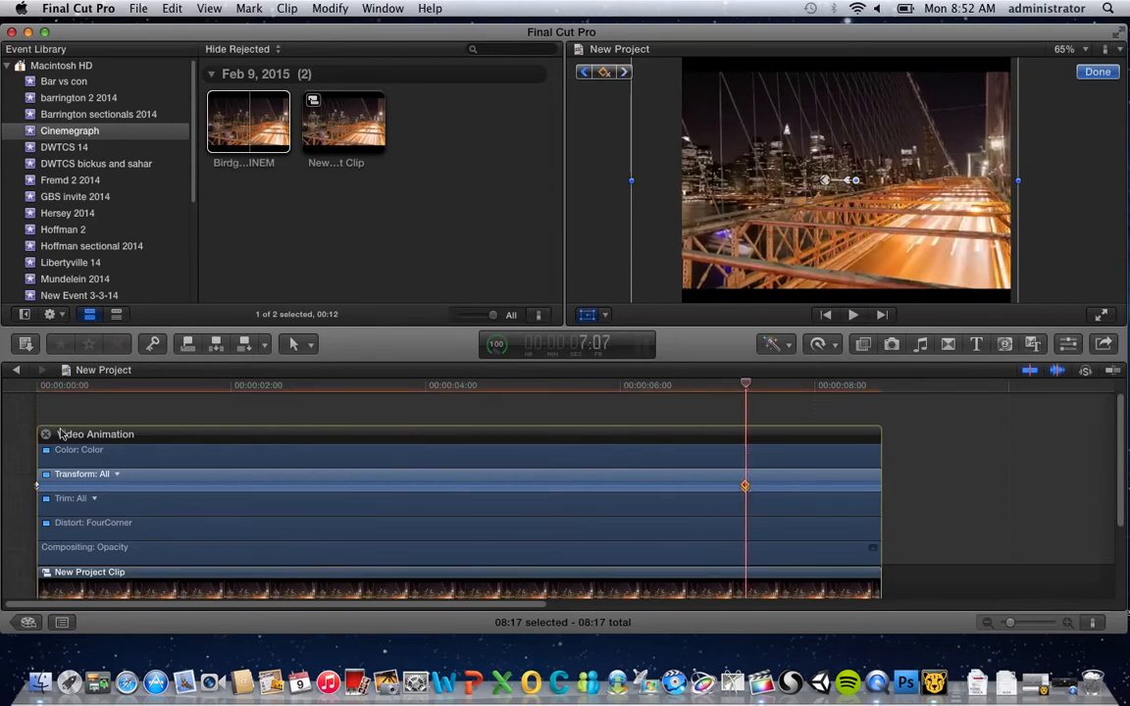
{"action": "left_click", "coordinate": [45, 434]}
{"action": "scroll", "coordinate": [413, 458], "scroll_direction": "down", "scroll_amount": 5}
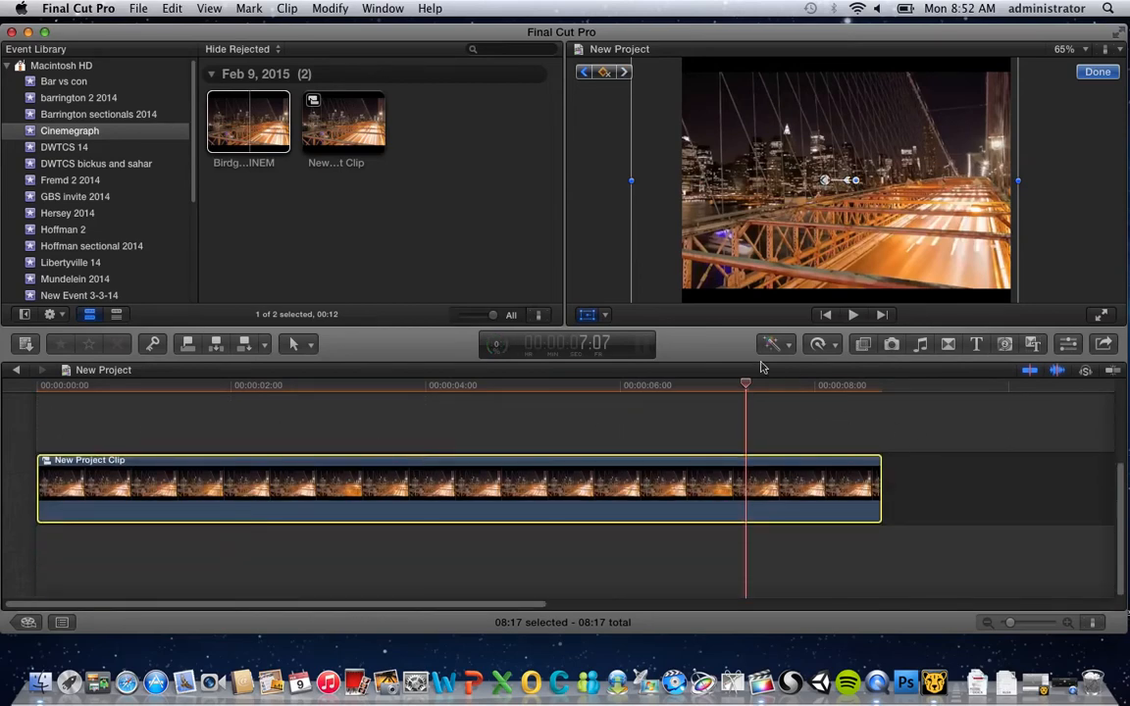
{"action": "left_click_drag", "start_coordinate": [746, 383], "coordinate": [575, 386]}
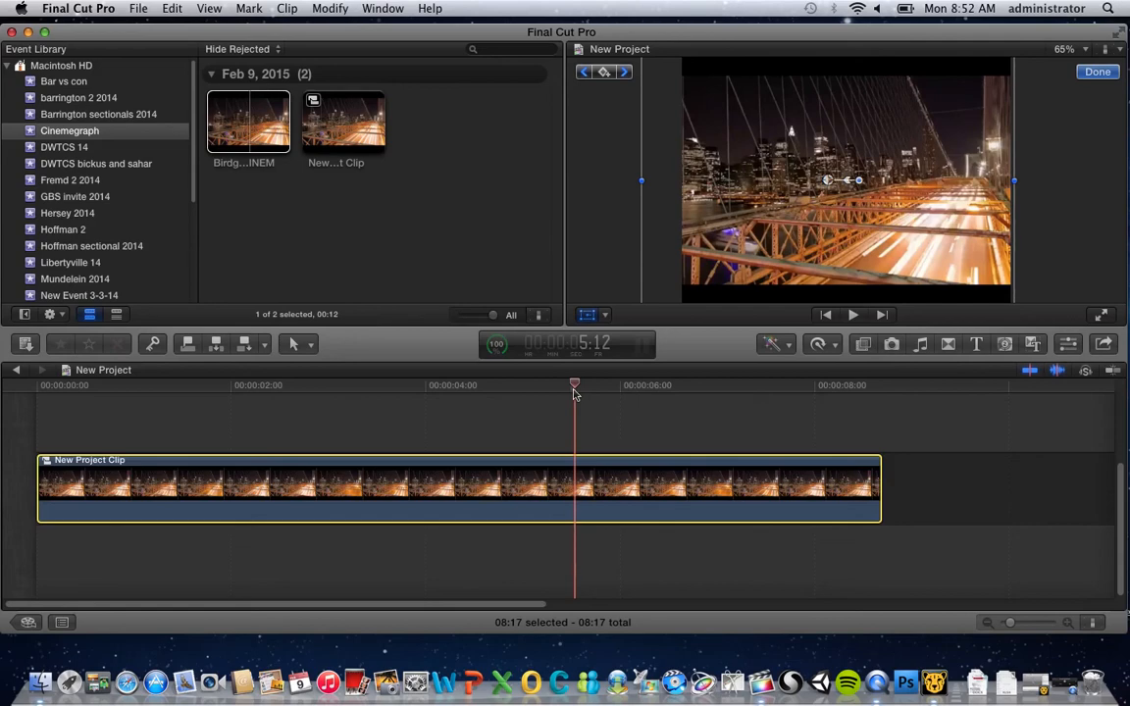
{"action": "right_click", "coordinate": [878, 687]}
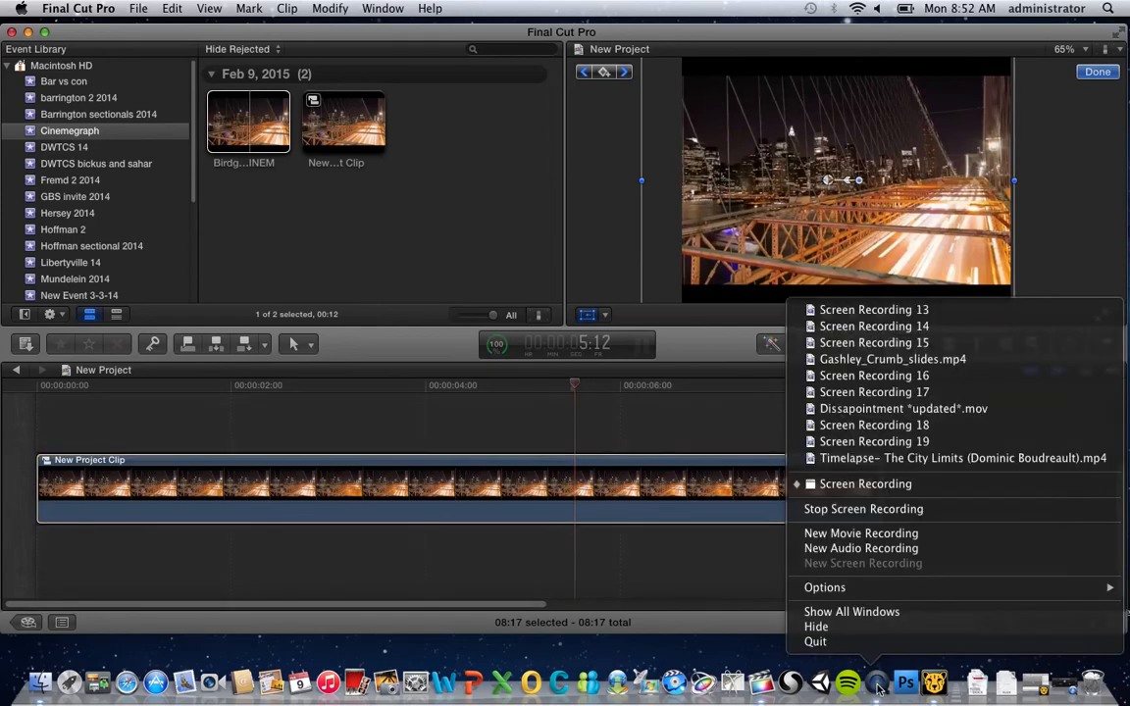